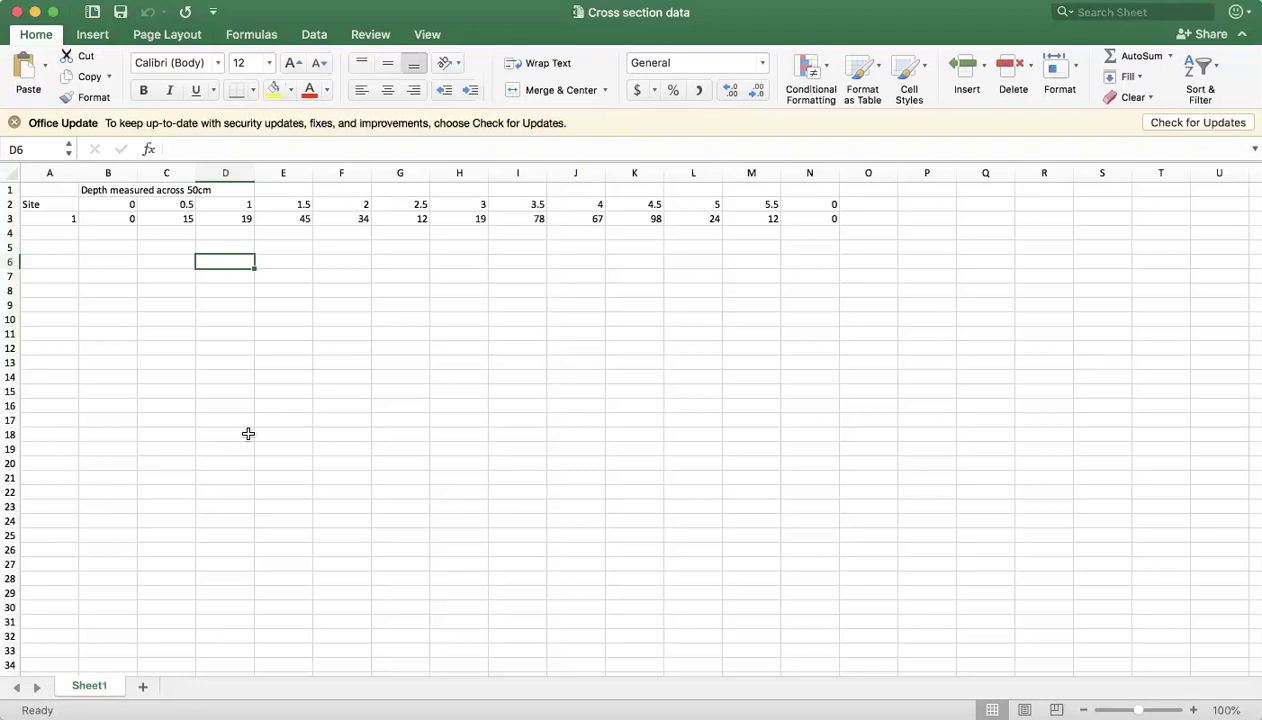
# Step: Select cells B2 through N3, covering the width row and the site 1 depth row
pyautogui.click(111, 205)
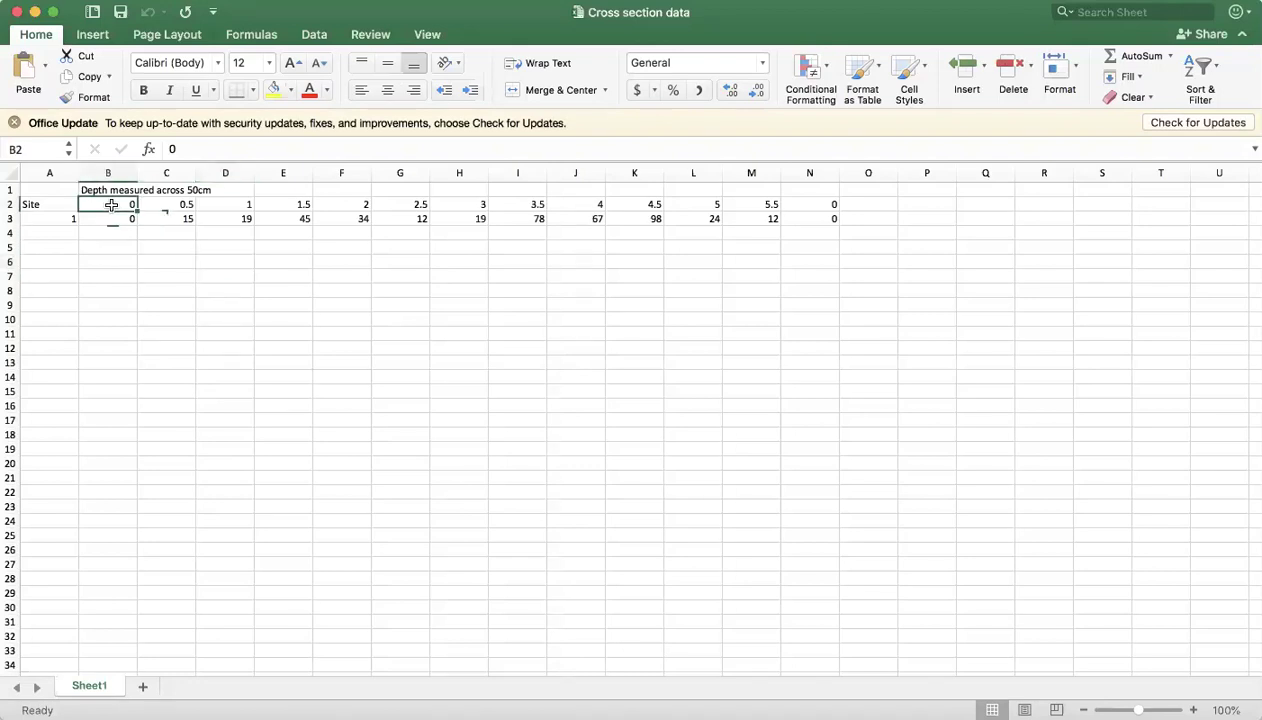
pyautogui.hotkey('shift', 'Right')
pyautogui.hotkey('shift', 'Right')
pyautogui.hotkey('shift', 'Right')
pyautogui.hotkey('shift', 'Right')
pyautogui.hotkey('shift', 'Right')
pyautogui.hotkey('shift', 'Right')
pyautogui.hotkey('shift', 'Right')
pyautogui.hotkey('shift', 'Right')
pyautogui.hotkey('shift', 'Right')
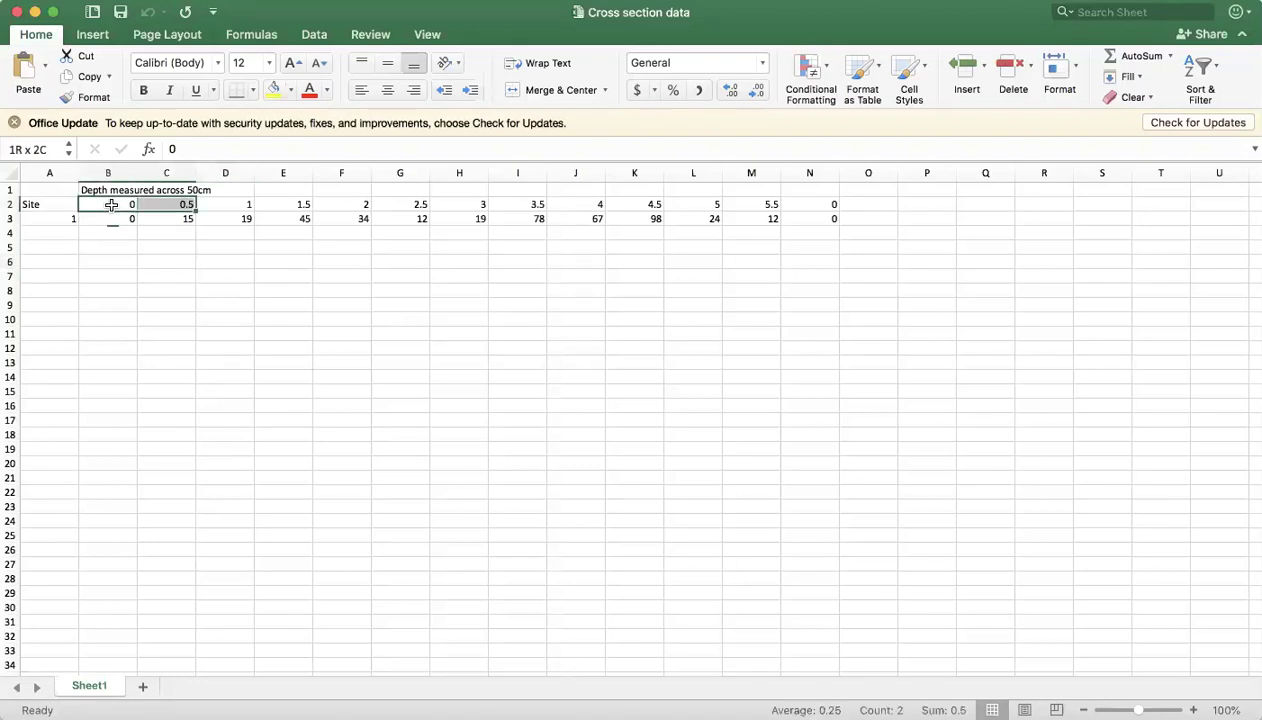
pyautogui.hotkey('shift', 'Right')
pyautogui.hotkey('shift', 'Right')
pyautogui.hotkey('shift', 'Right')
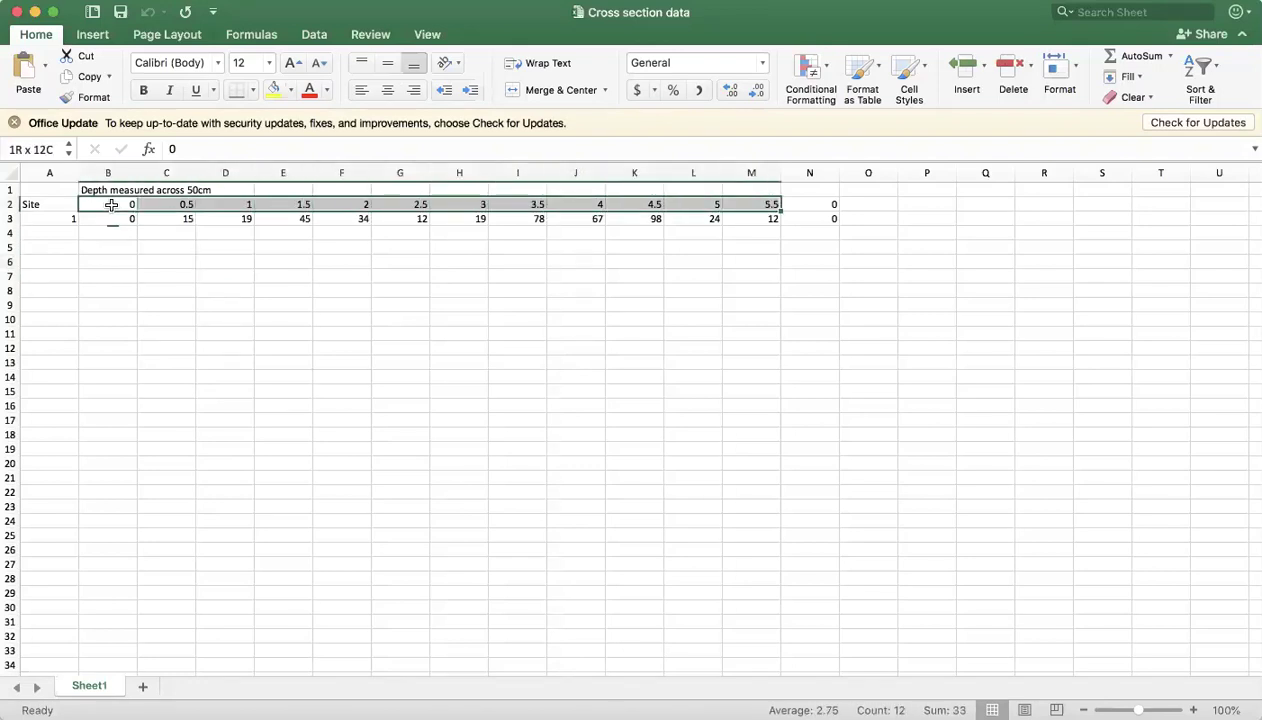
pyautogui.hotkey('shift', 'Down')
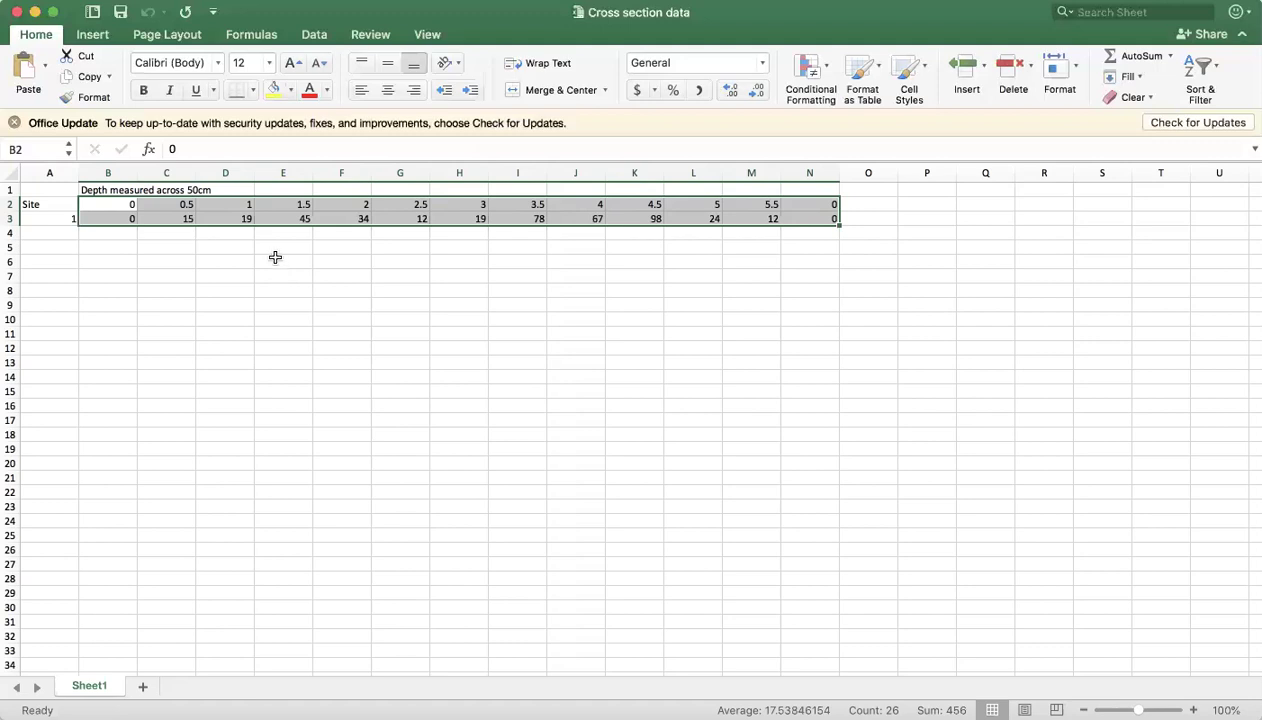
# Step: Insert an area chart of the selected width and depth data from the Insert menu
pyautogui.click(214, 1)
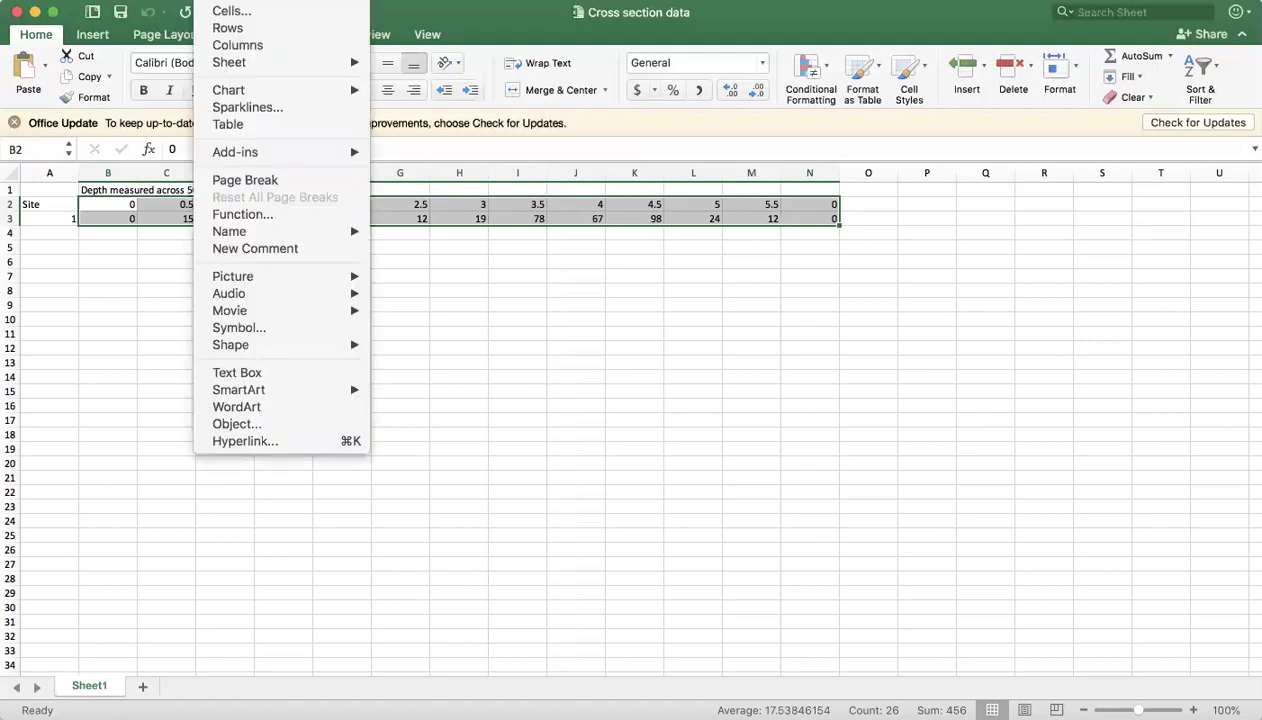
pyautogui.moveTo(248, 90)
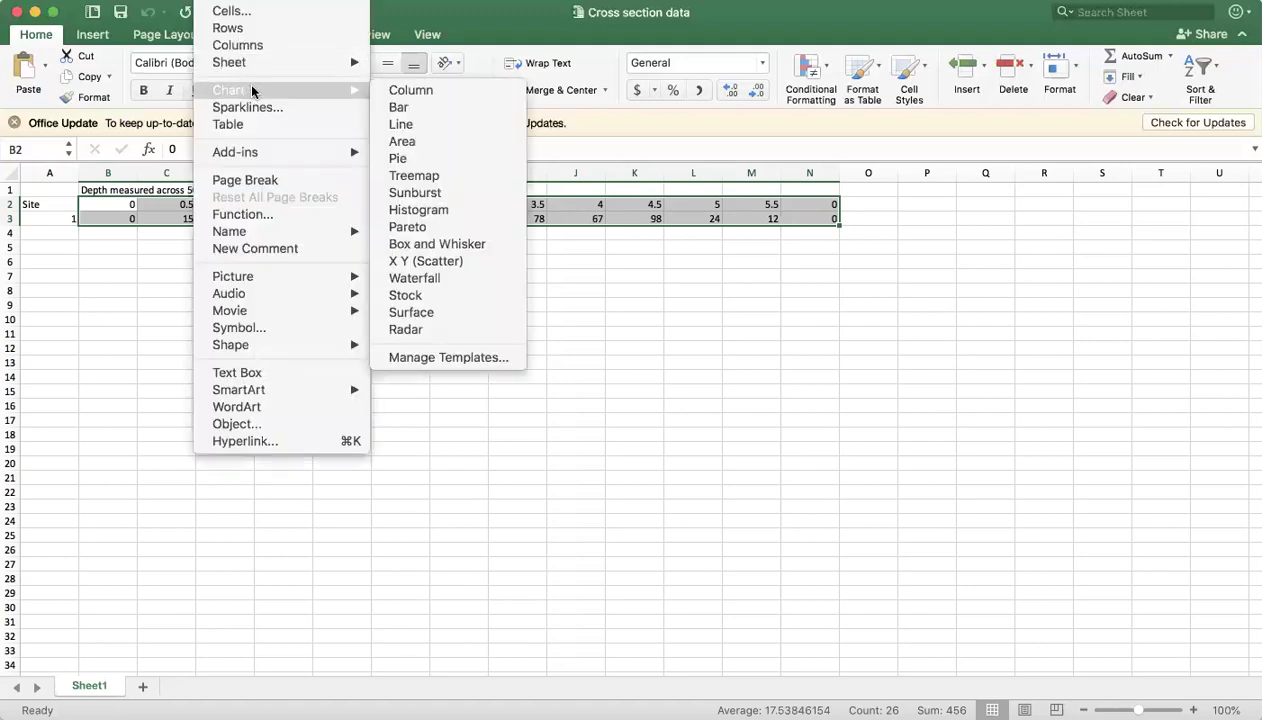
pyautogui.click(401, 141)
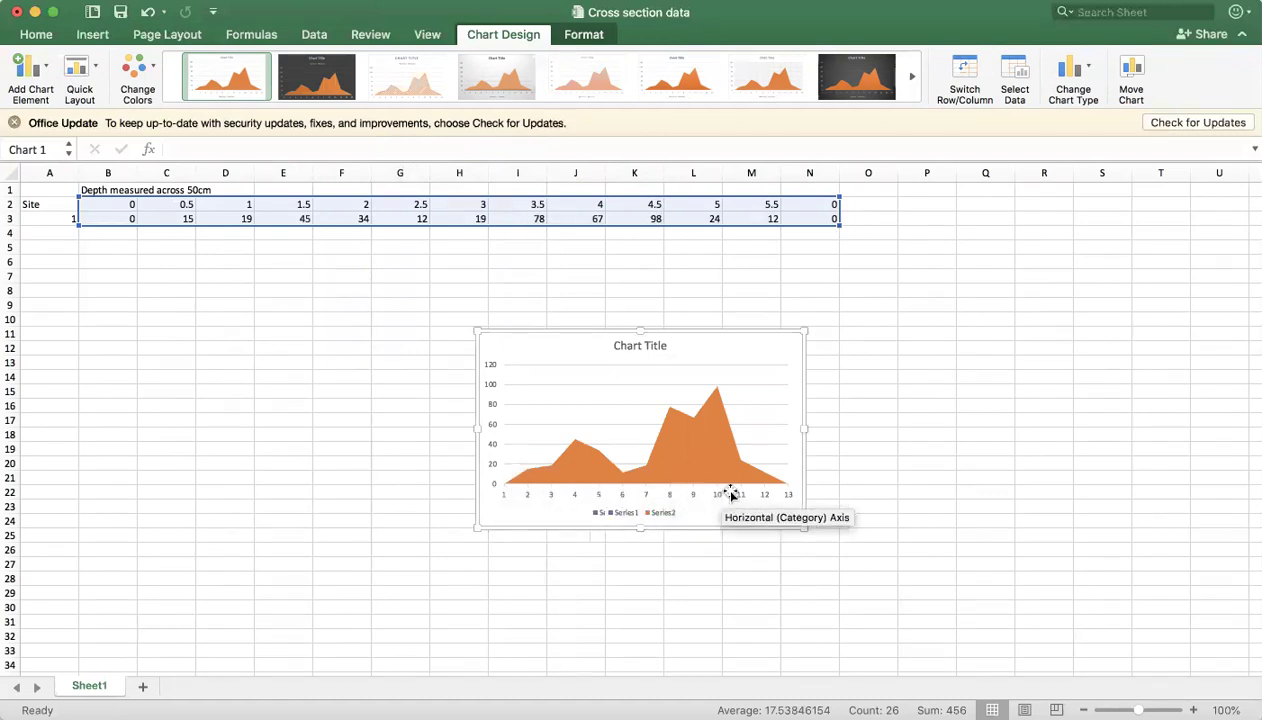
# Step: Delete the horizontal gridlines from the area chart's plot area
pyautogui.click(760, 393)
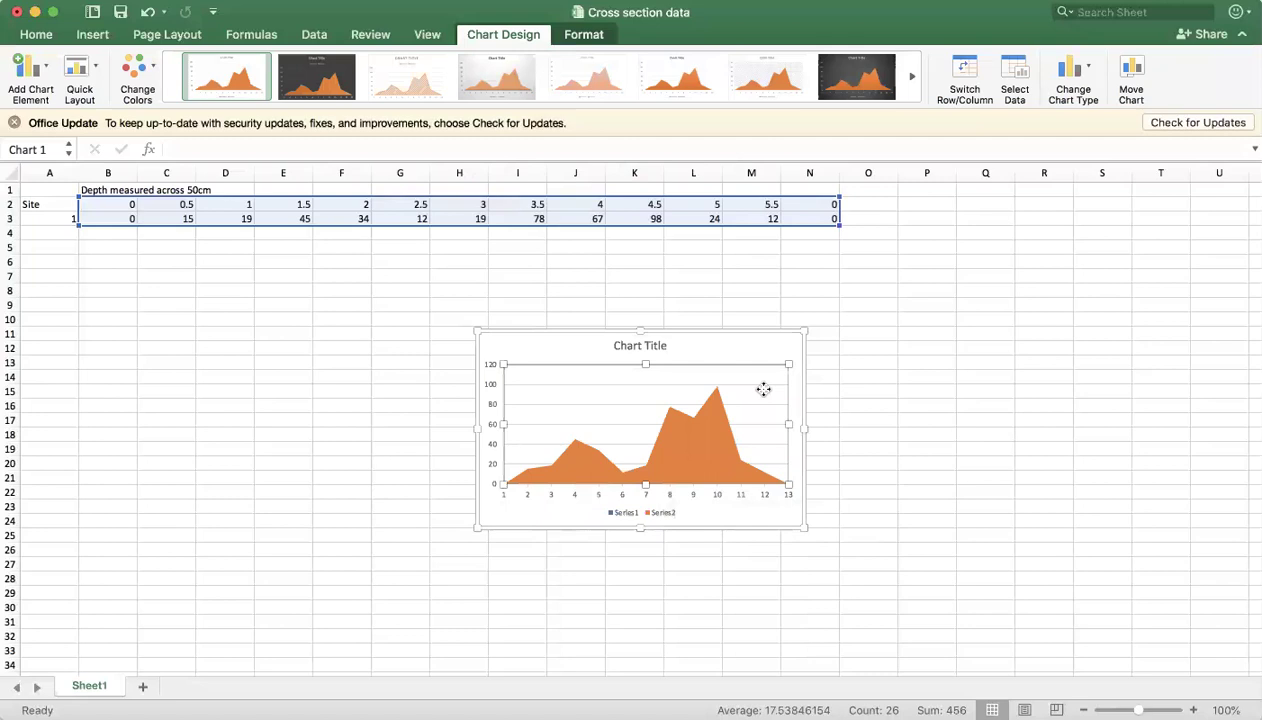
pyautogui.click(751, 388)
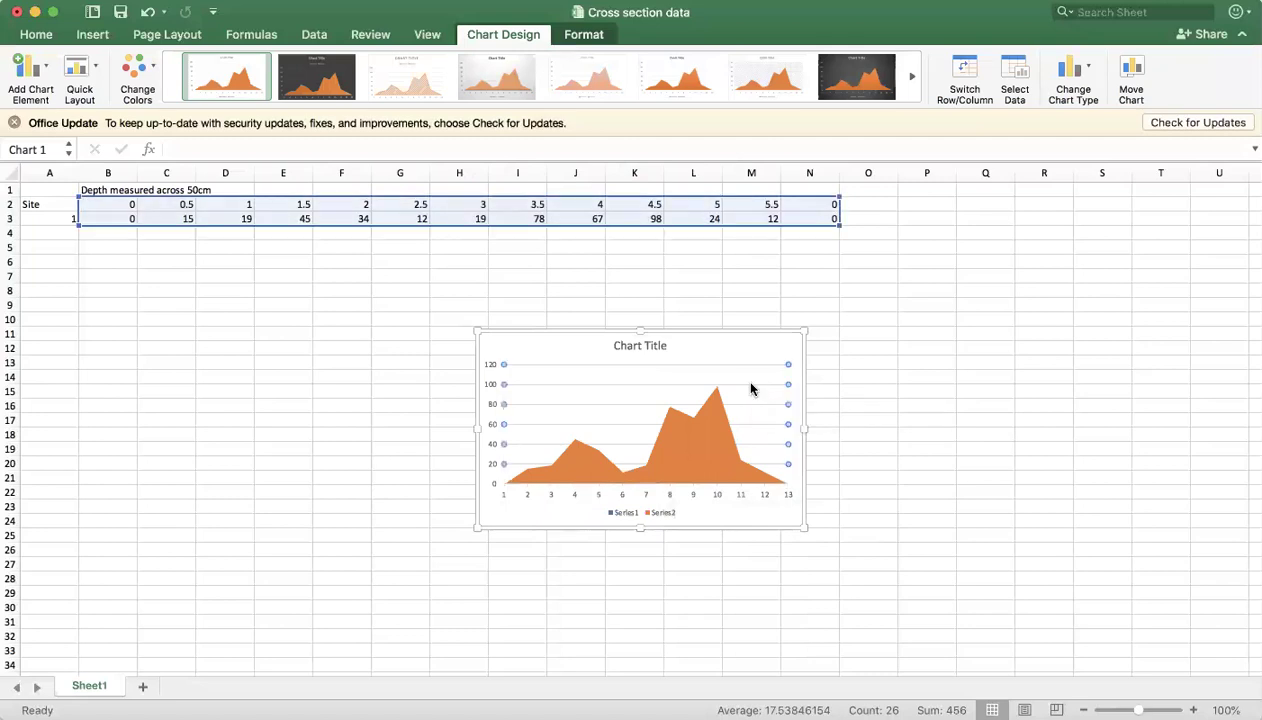
pyautogui.press('Delete')
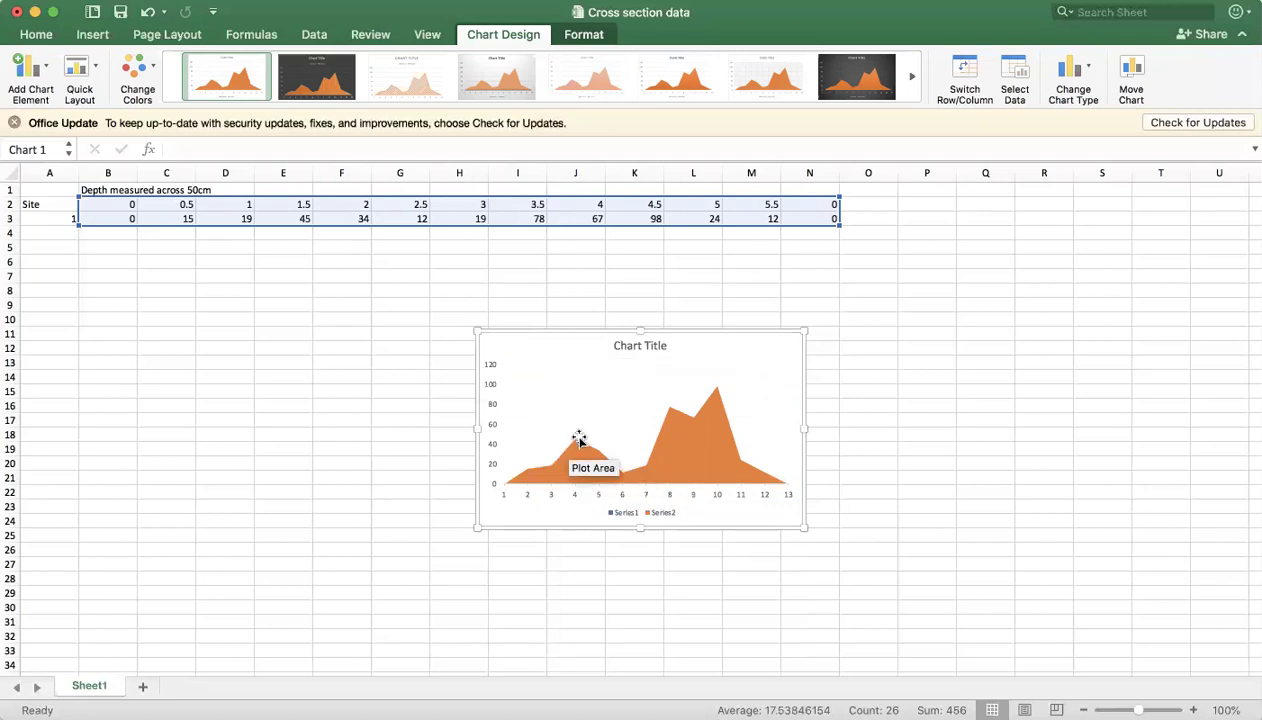
# Step: Turn on Values in reverse order for the vertical depth axis
pyautogui.click(488, 368)
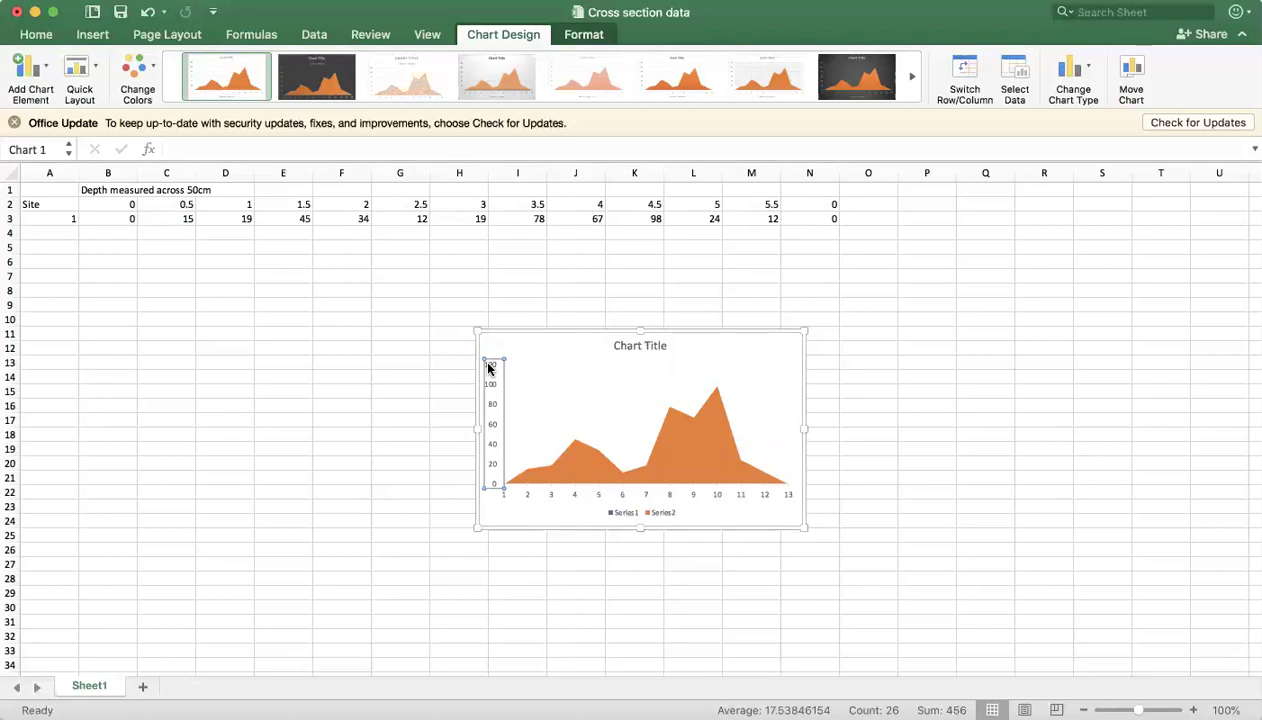
pyautogui.rightClick(488, 368)
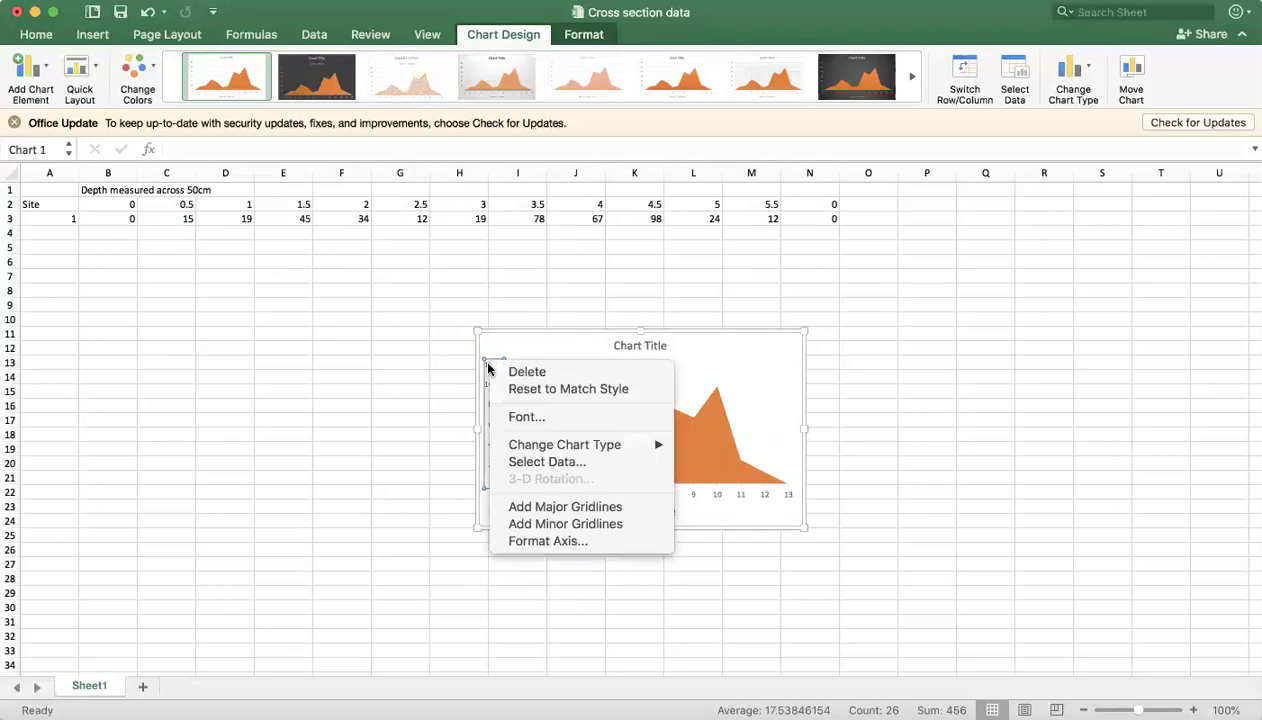
pyautogui.click(531, 541)
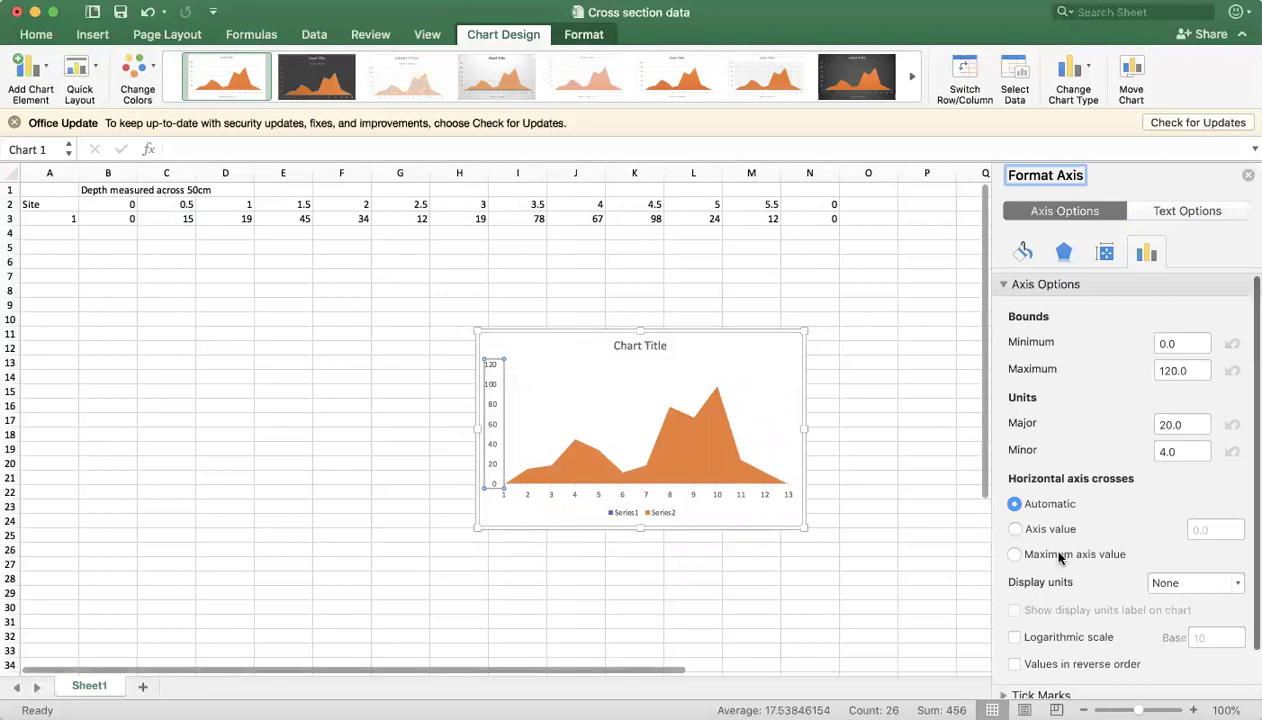
pyautogui.scroll(-2, 1018, 580)
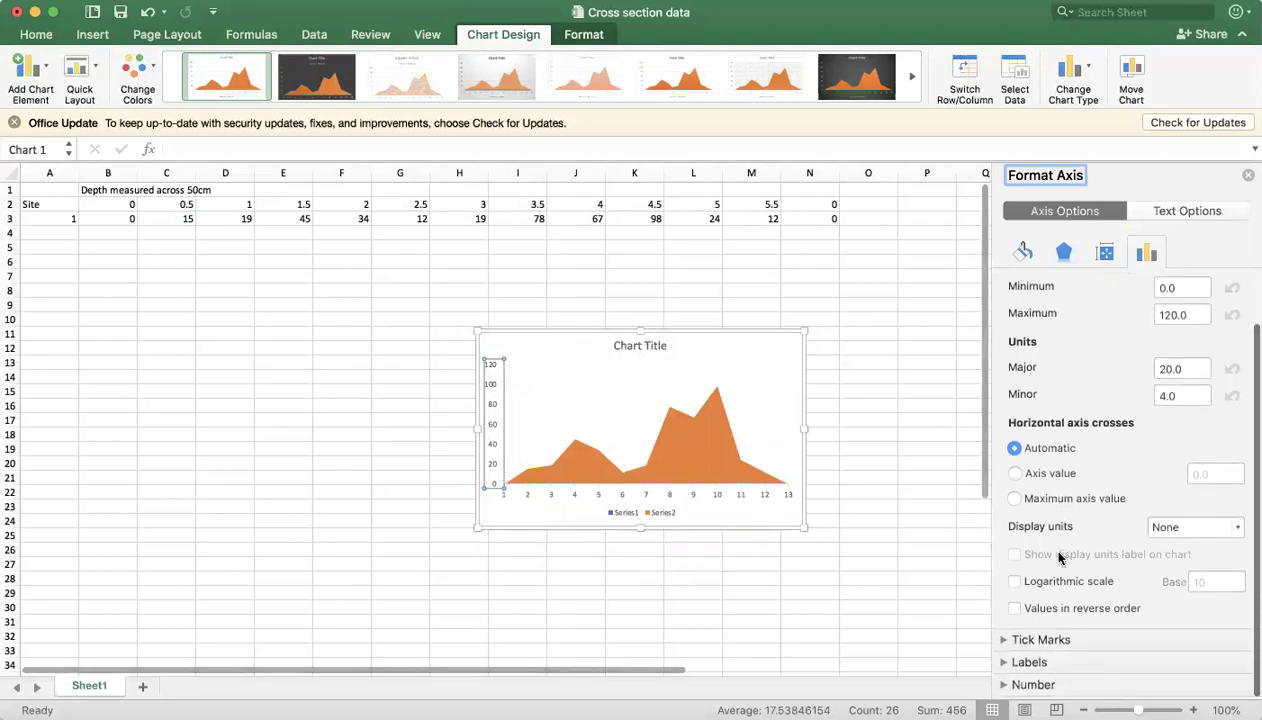
pyautogui.click(1015, 610)
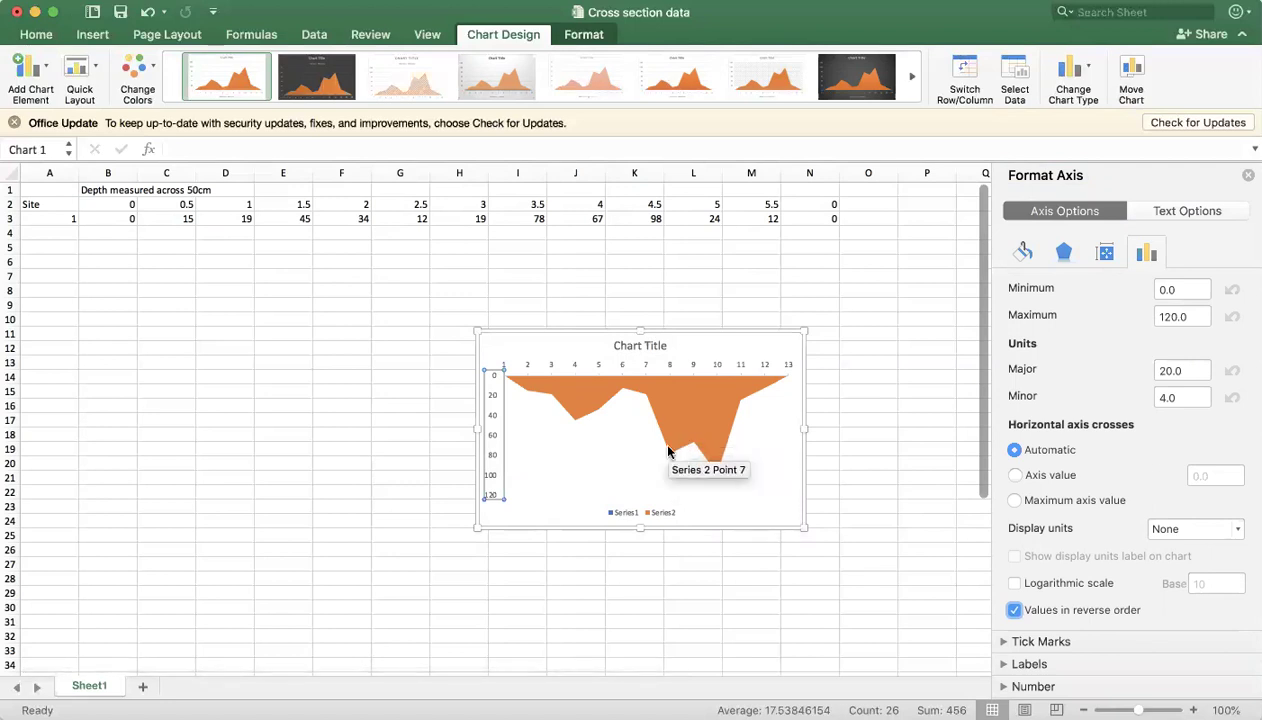
# Step: Set the horizontal width axis's major tick mark type to None
pyautogui.click(567, 362)
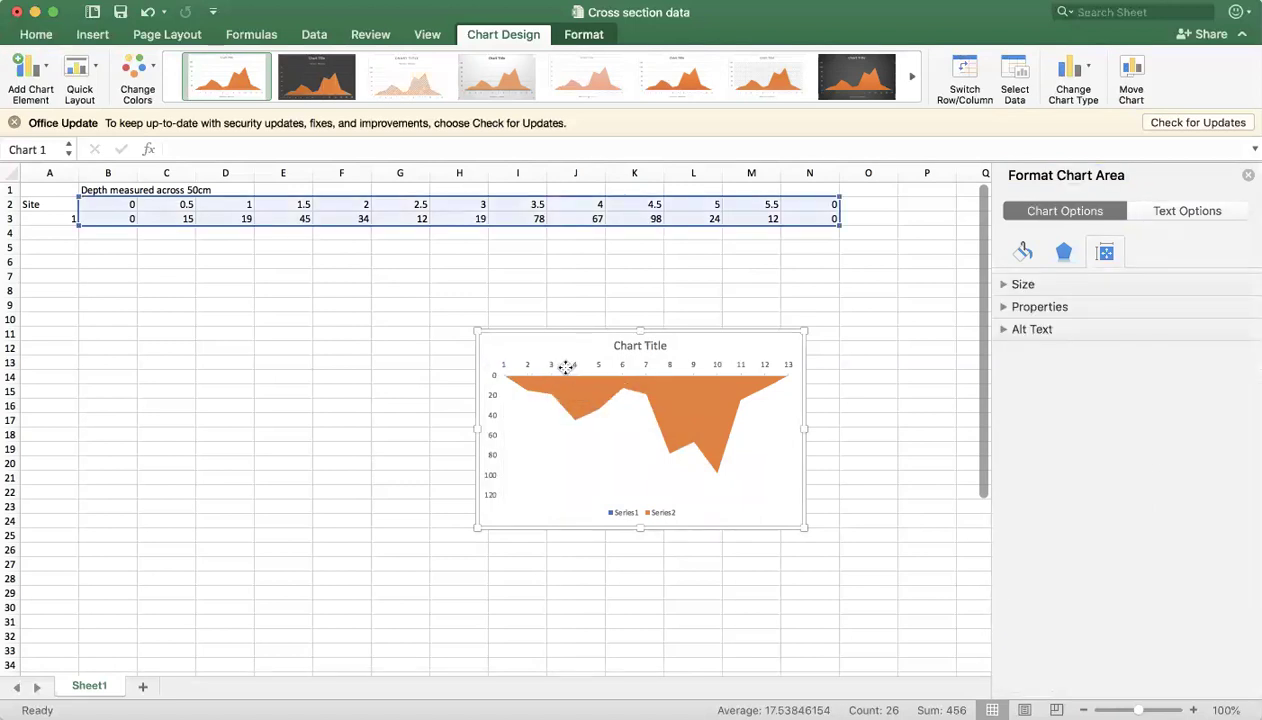
pyautogui.click(554, 480)
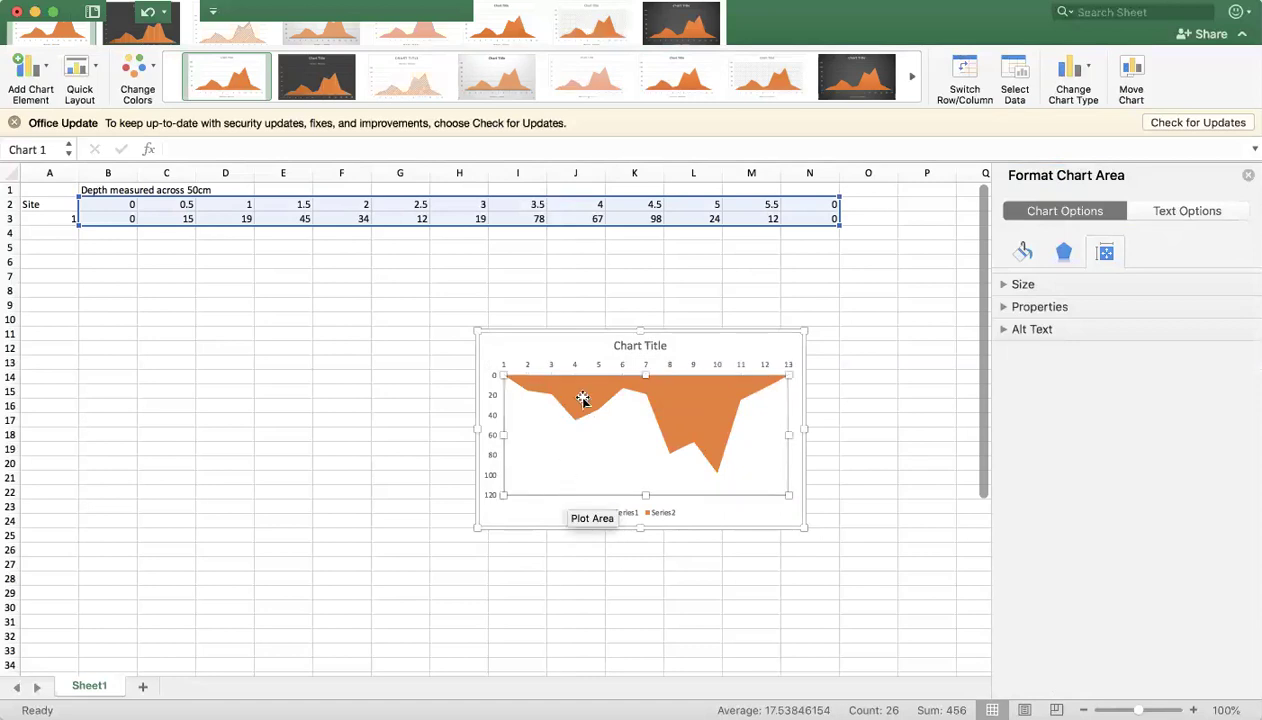
pyautogui.click(598, 366)
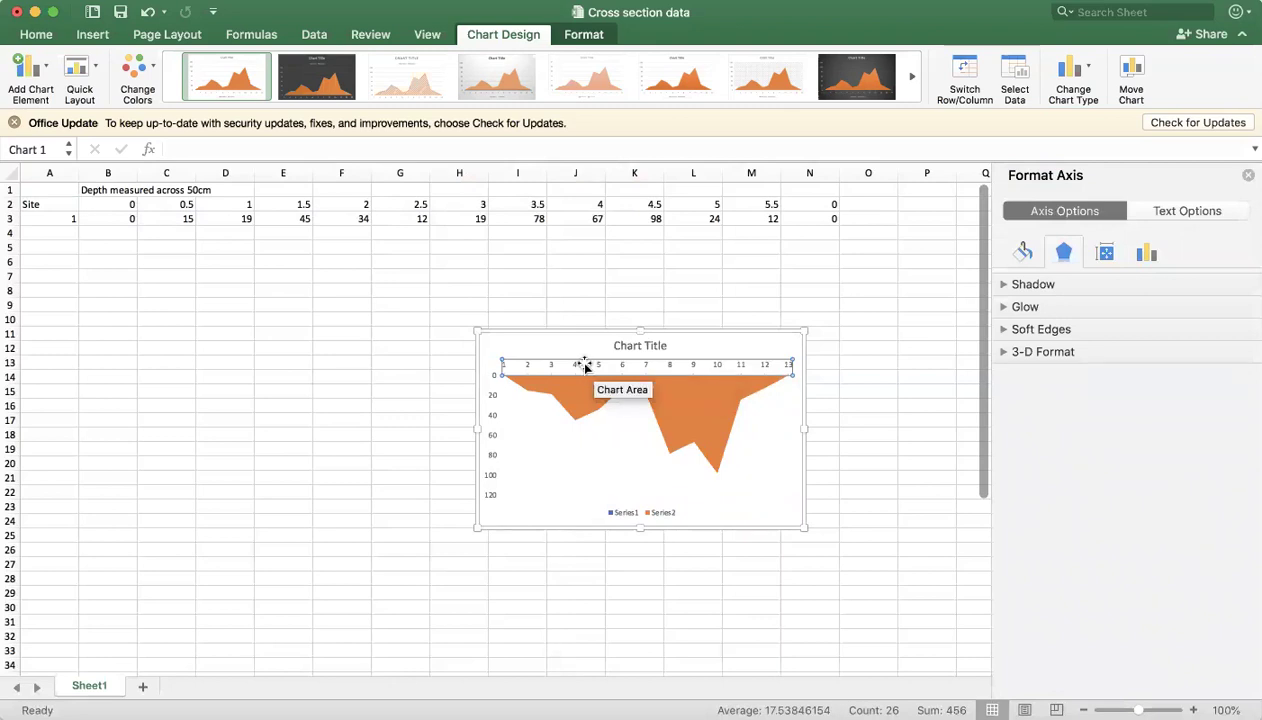
pyautogui.rightClick(574, 368)
pyautogui.click(574, 368)
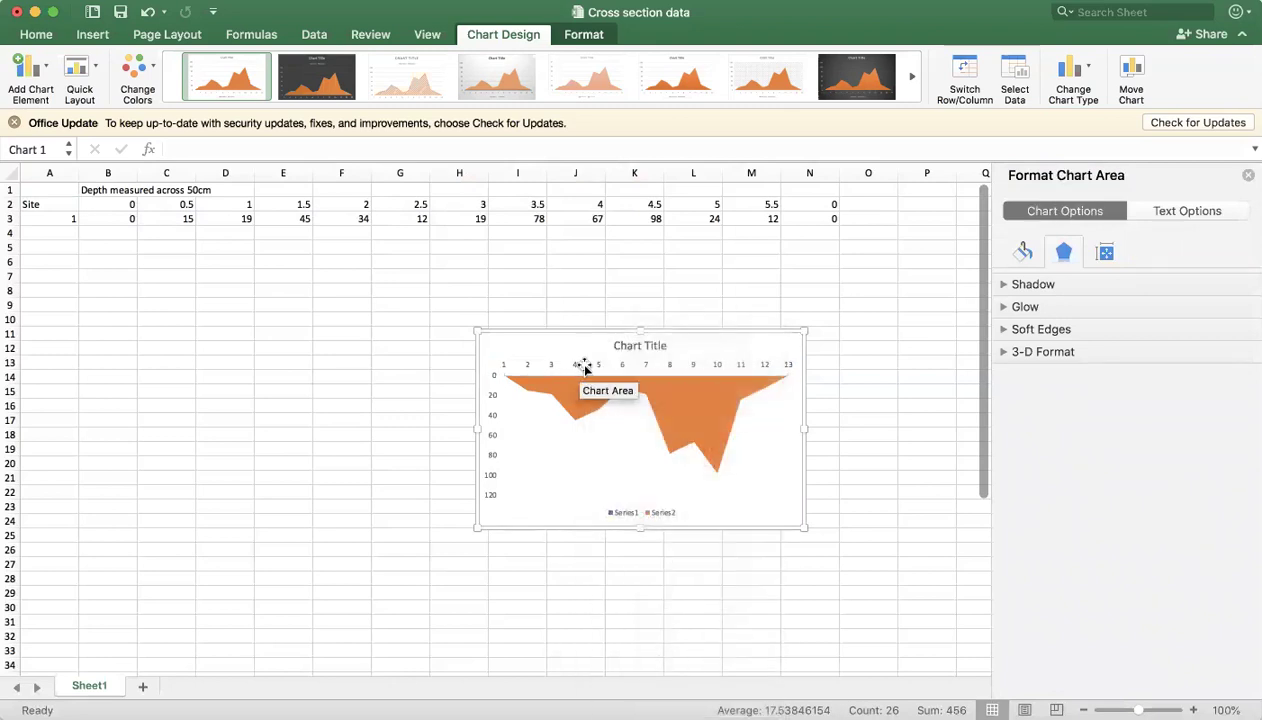
pyautogui.click(594, 368)
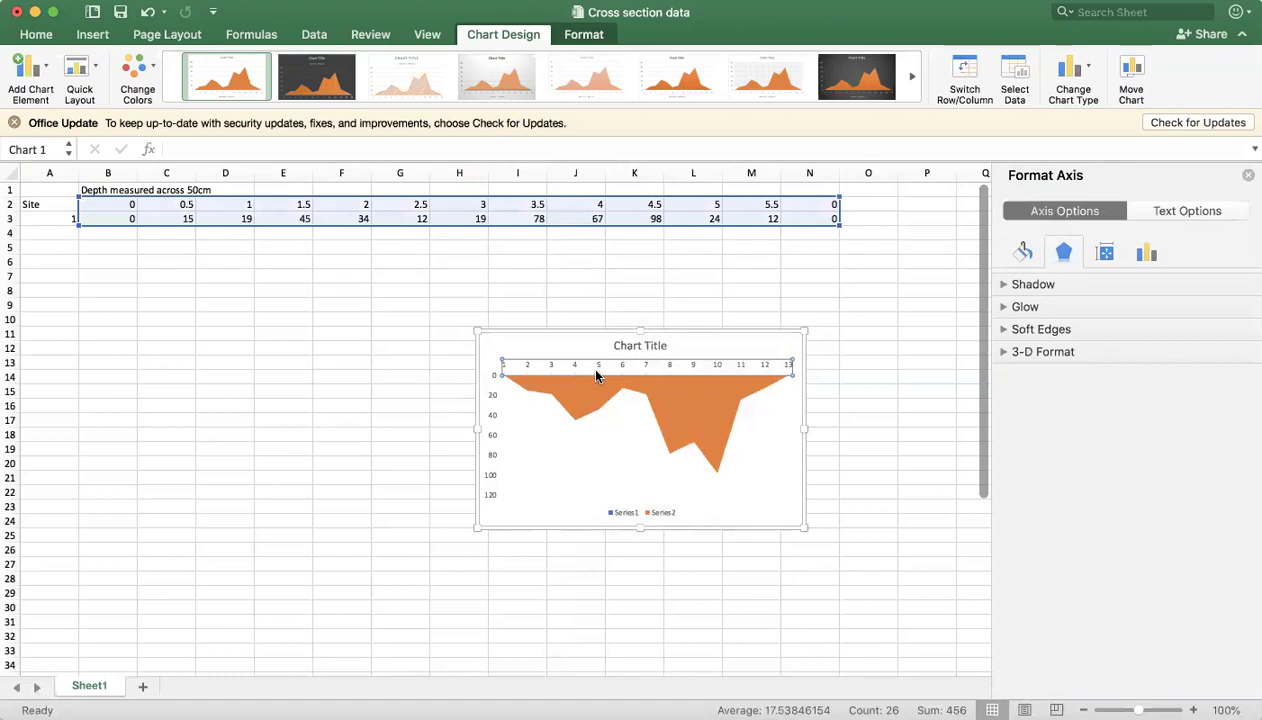
pyautogui.rightClick(596, 372)
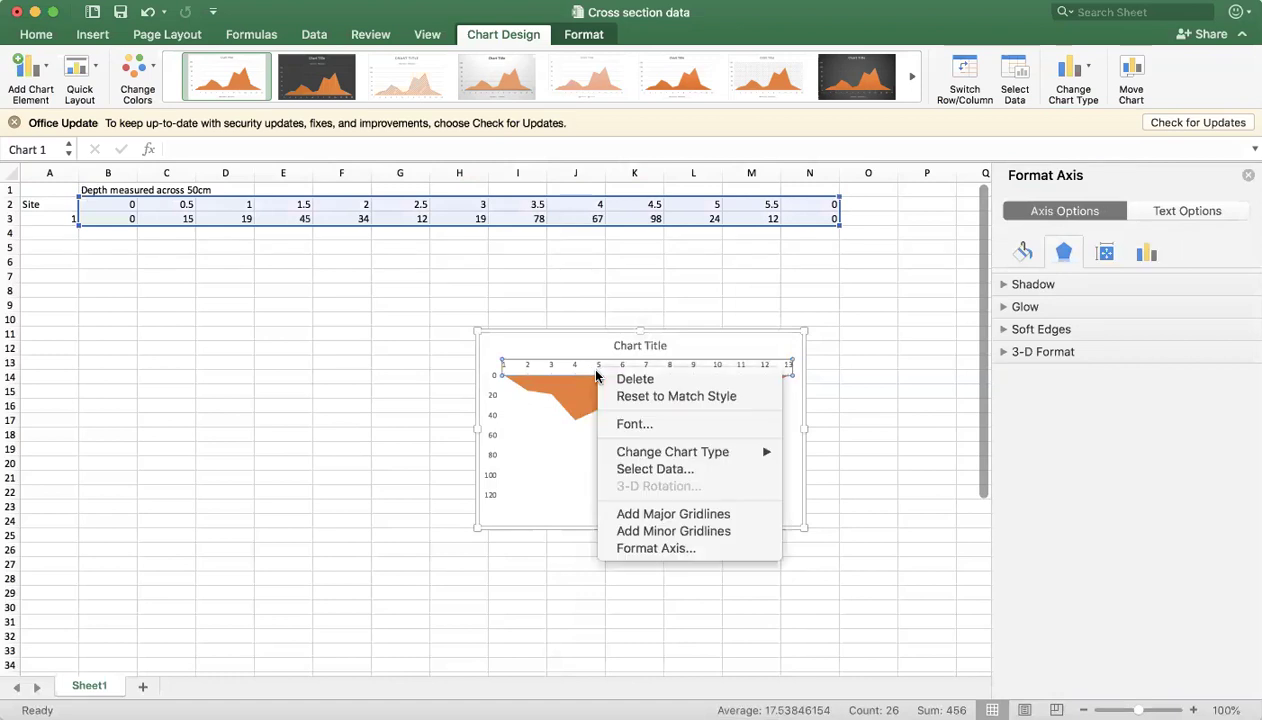
pyautogui.click(641, 547)
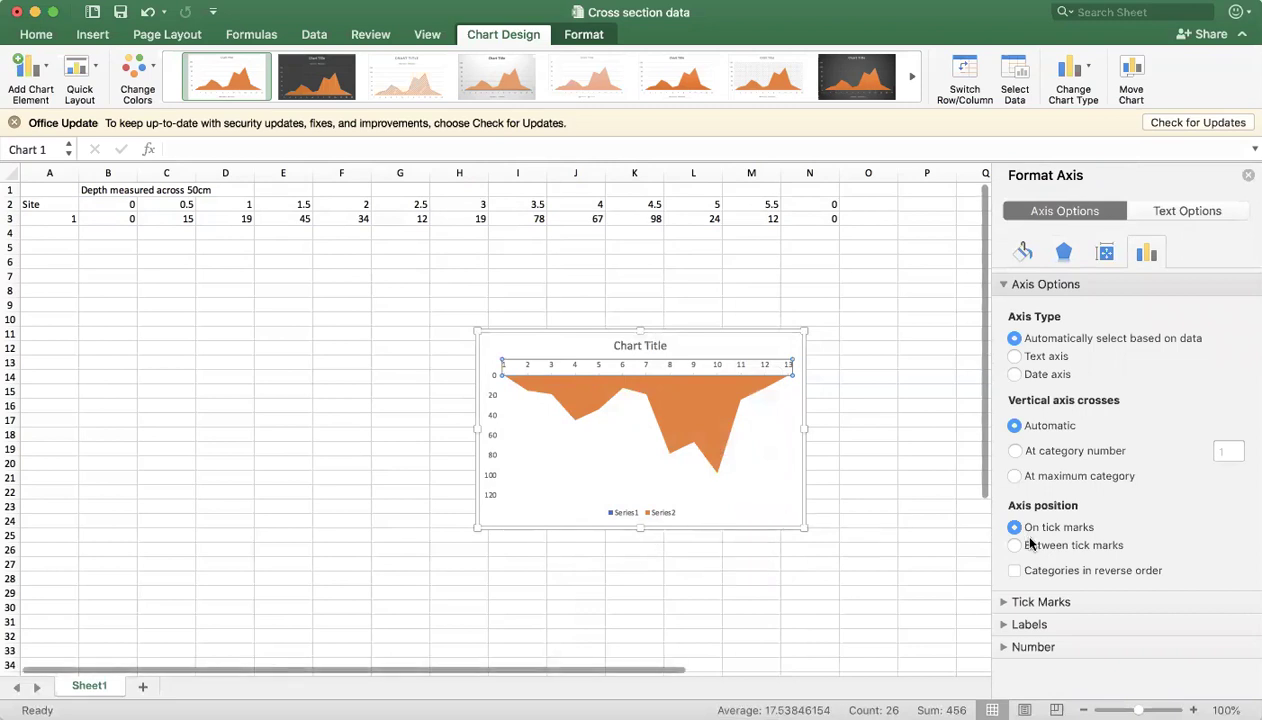
pyautogui.click(1045, 601)
pyautogui.scroll(-2, 1050, 600)
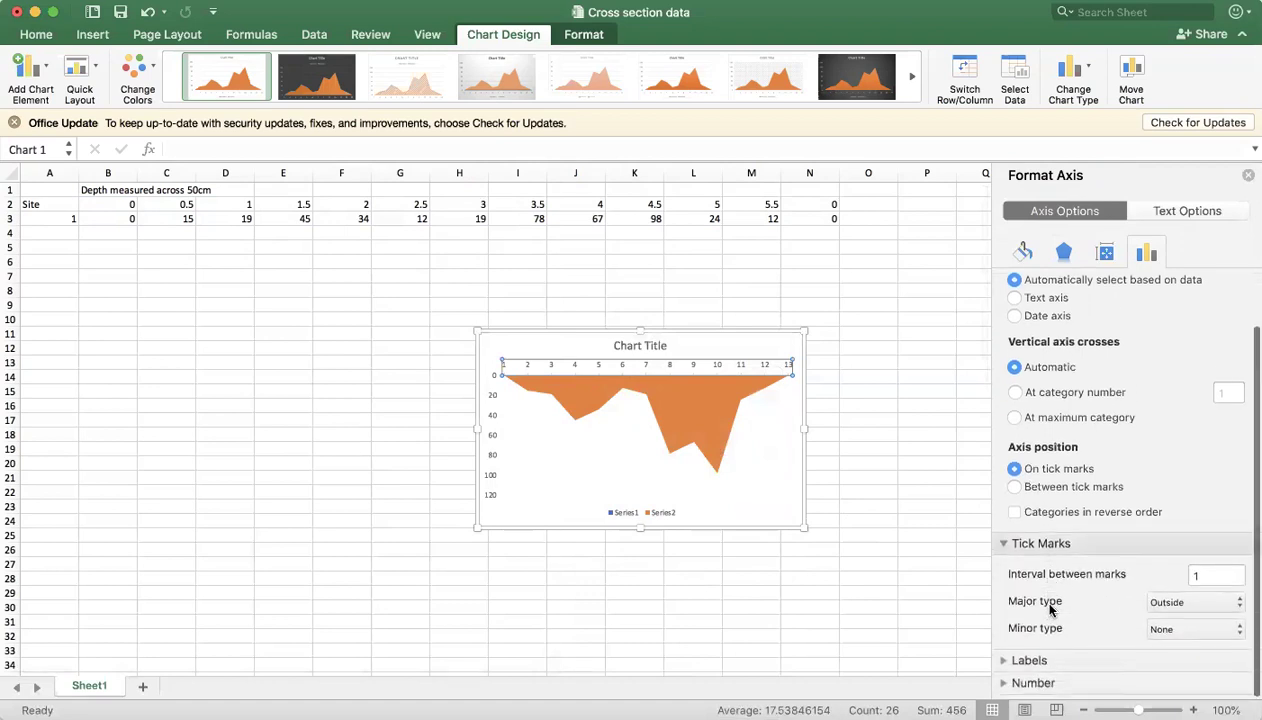
pyautogui.click(1157, 607)
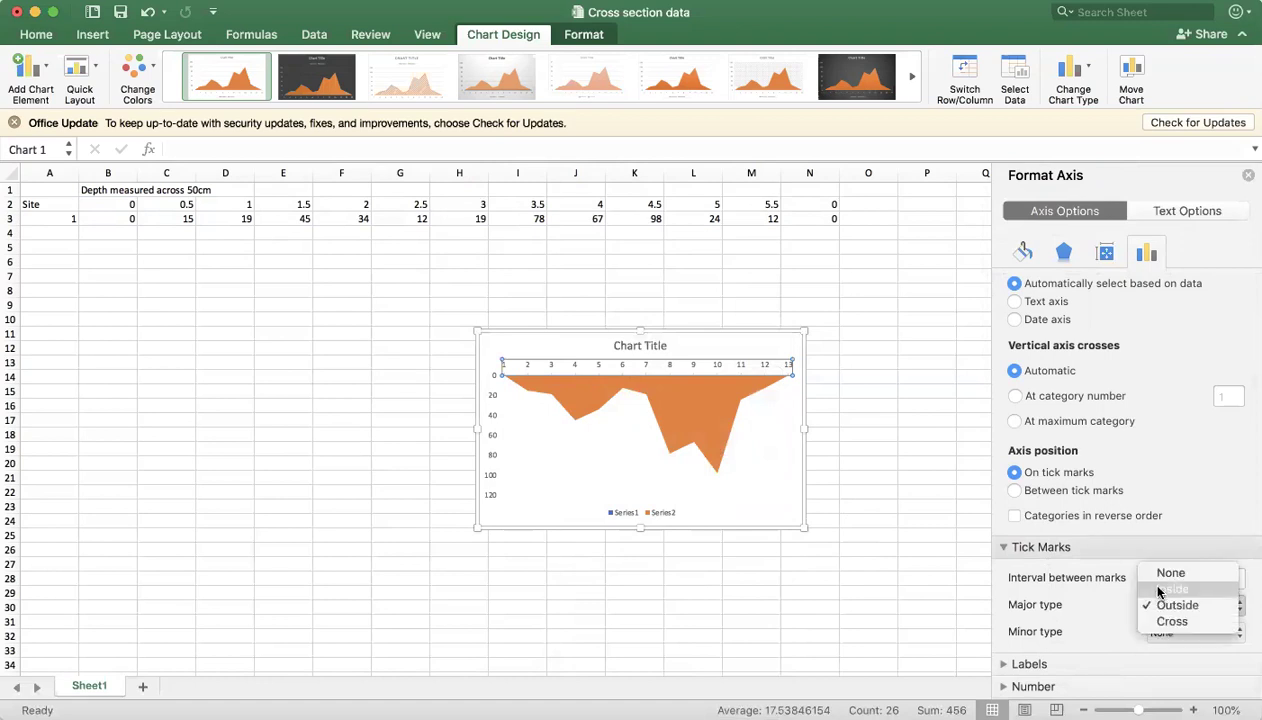
pyautogui.click(1165, 574)
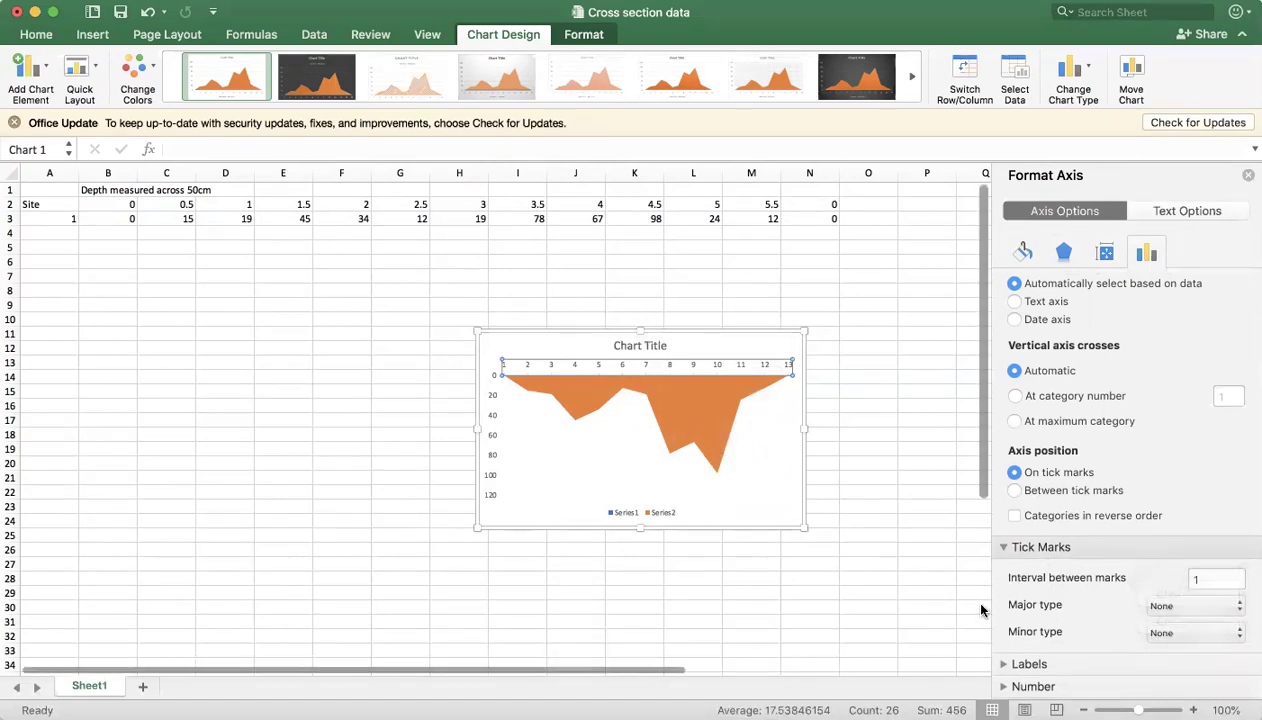
# Step: Set the width axis label position to High so labels sit at the bottom
pyautogui.click(1018, 664)
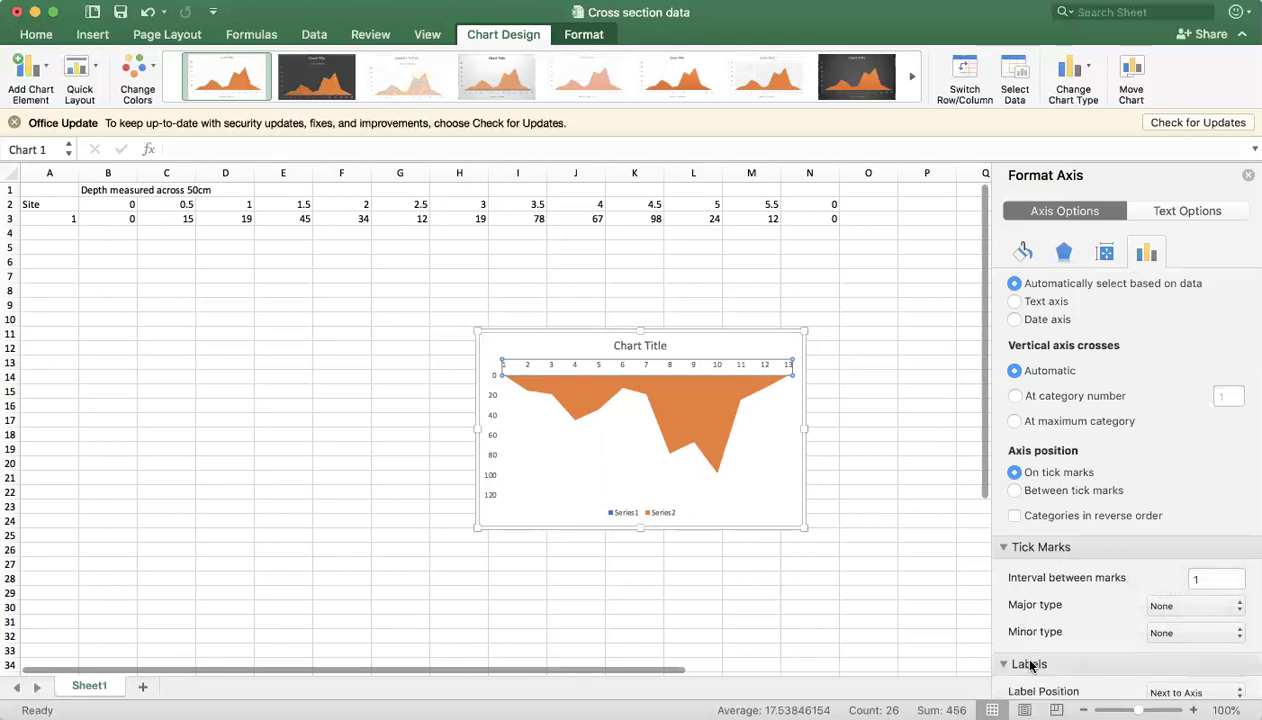
pyautogui.scroll(-2, 1030, 663)
pyautogui.scroll(-3, 1030, 663)
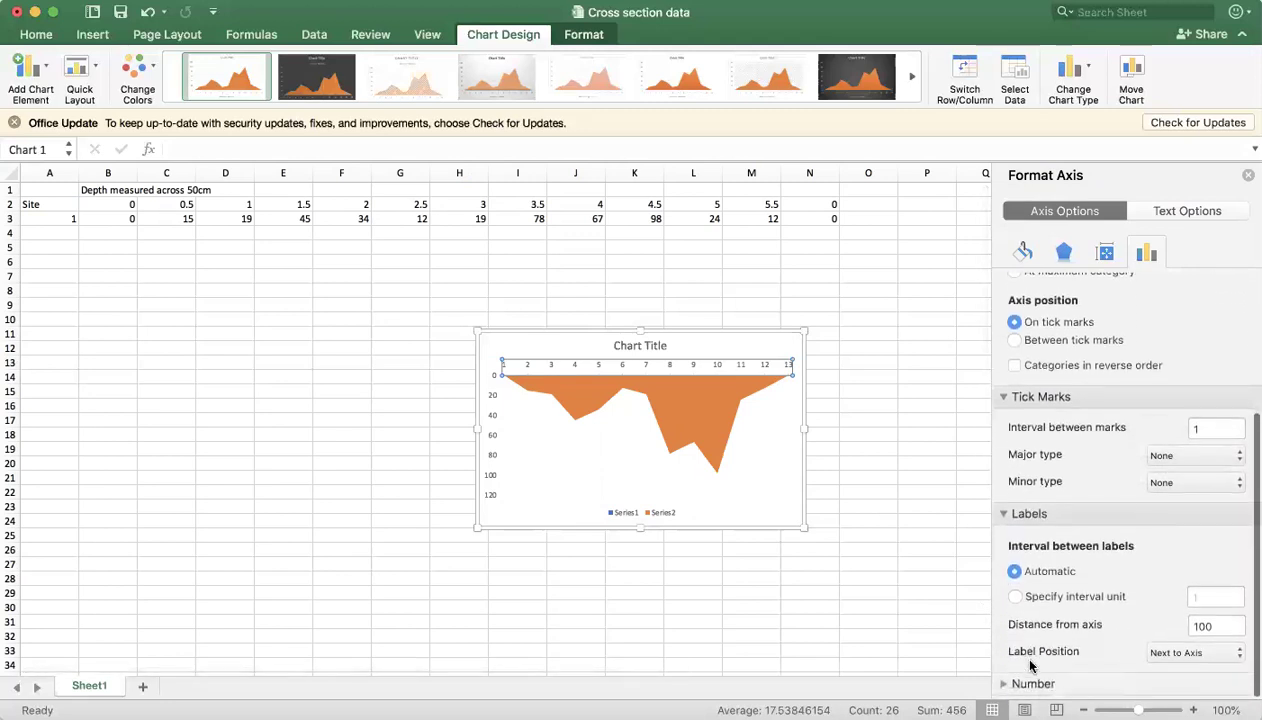
pyautogui.click(1159, 657)
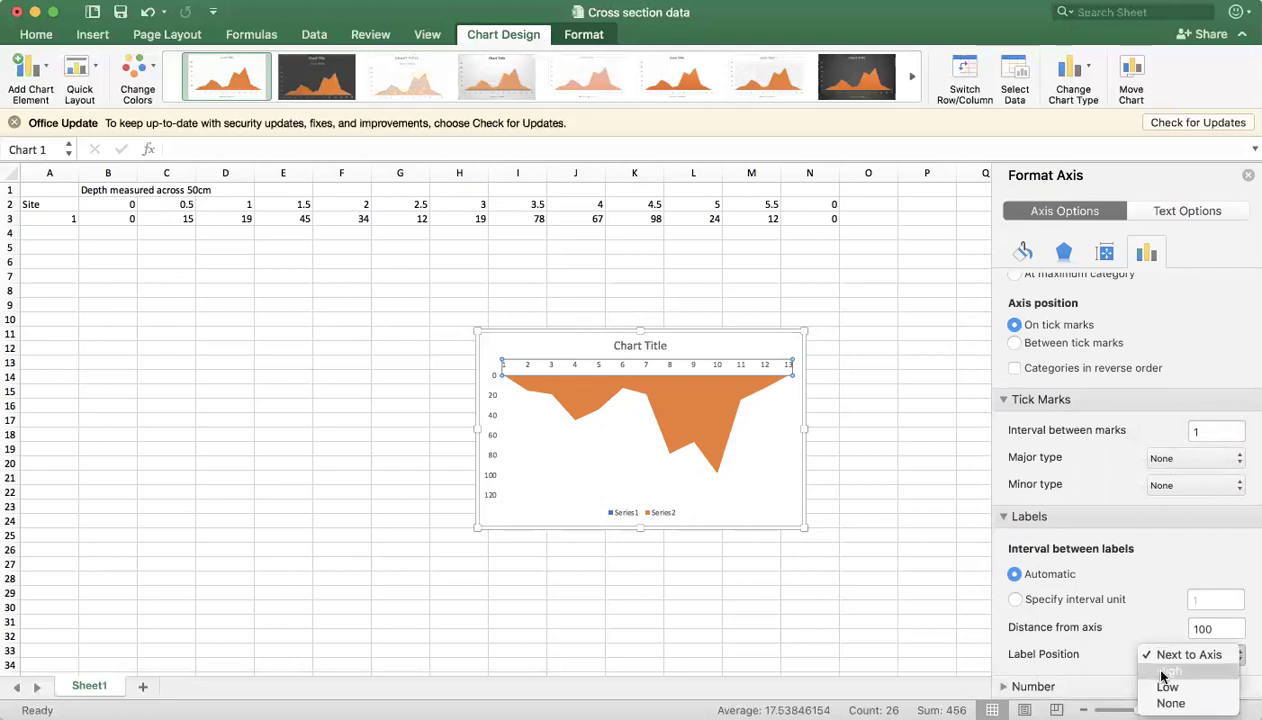
pyautogui.click(1161, 674)
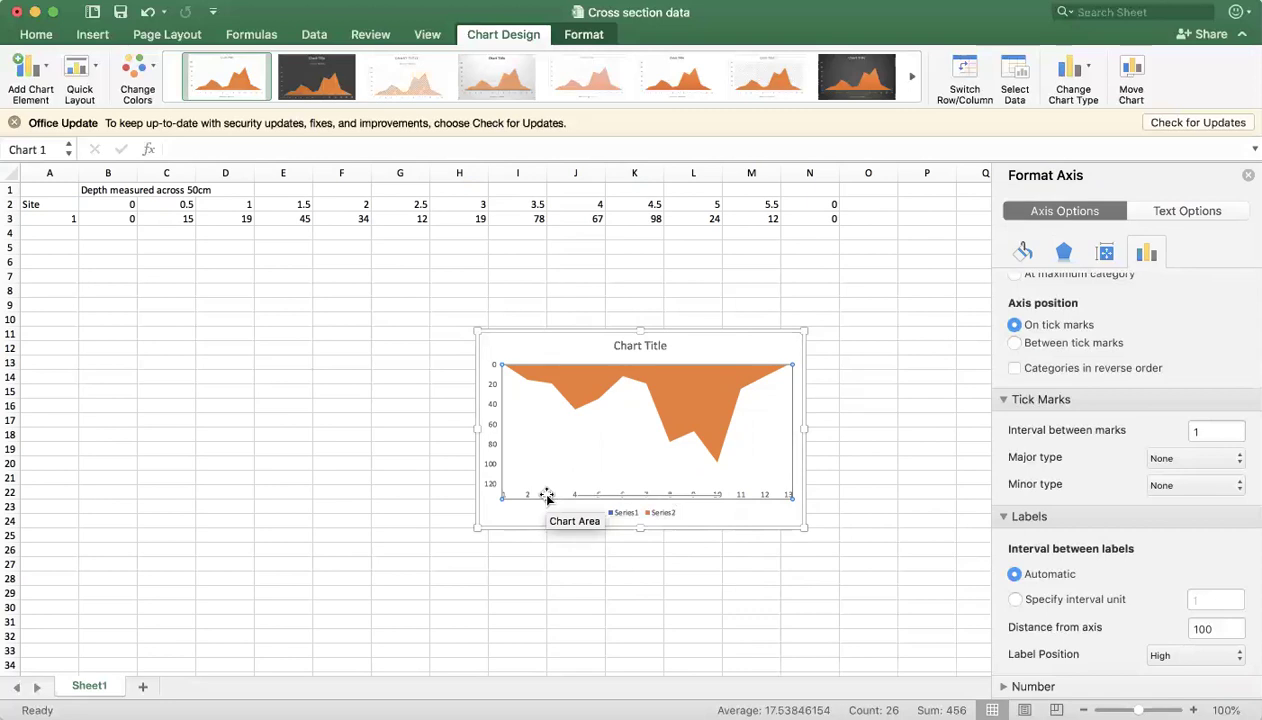
# Step: Bring up the chart's Select Data Source dialog from the plot area
pyautogui.click(548, 498)
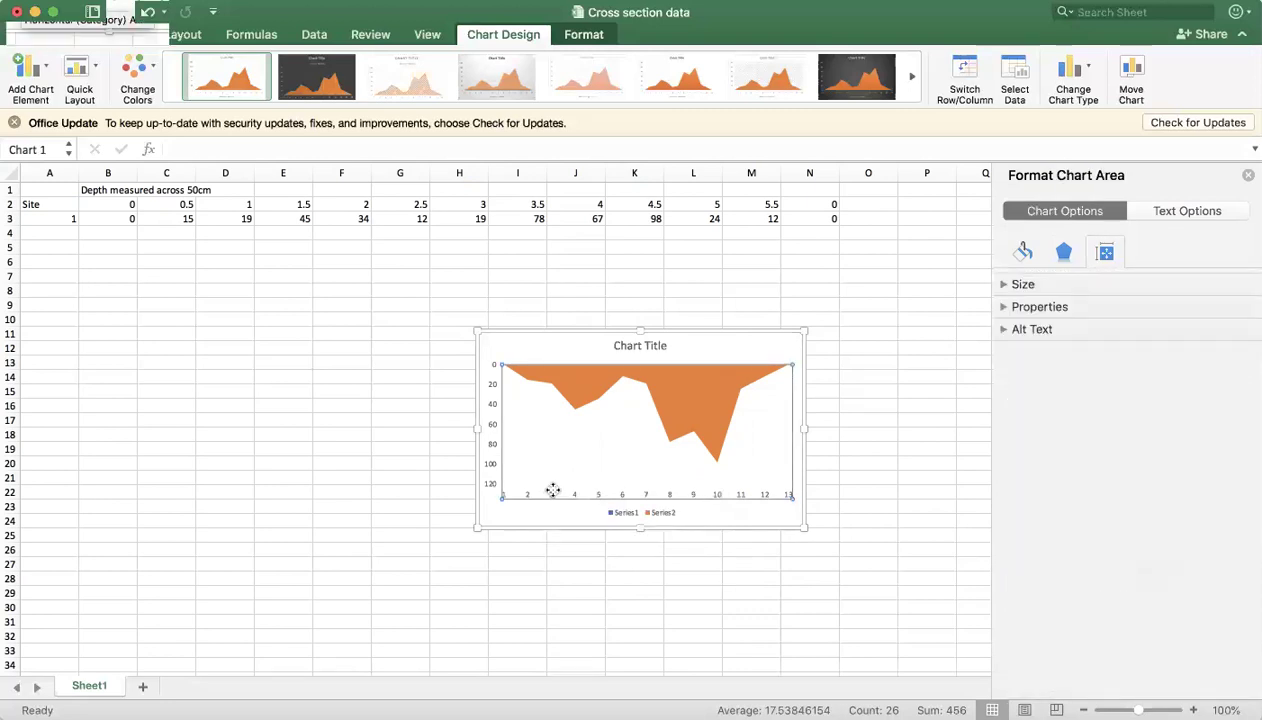
pyautogui.click(555, 492)
pyautogui.rightClick(556, 474)
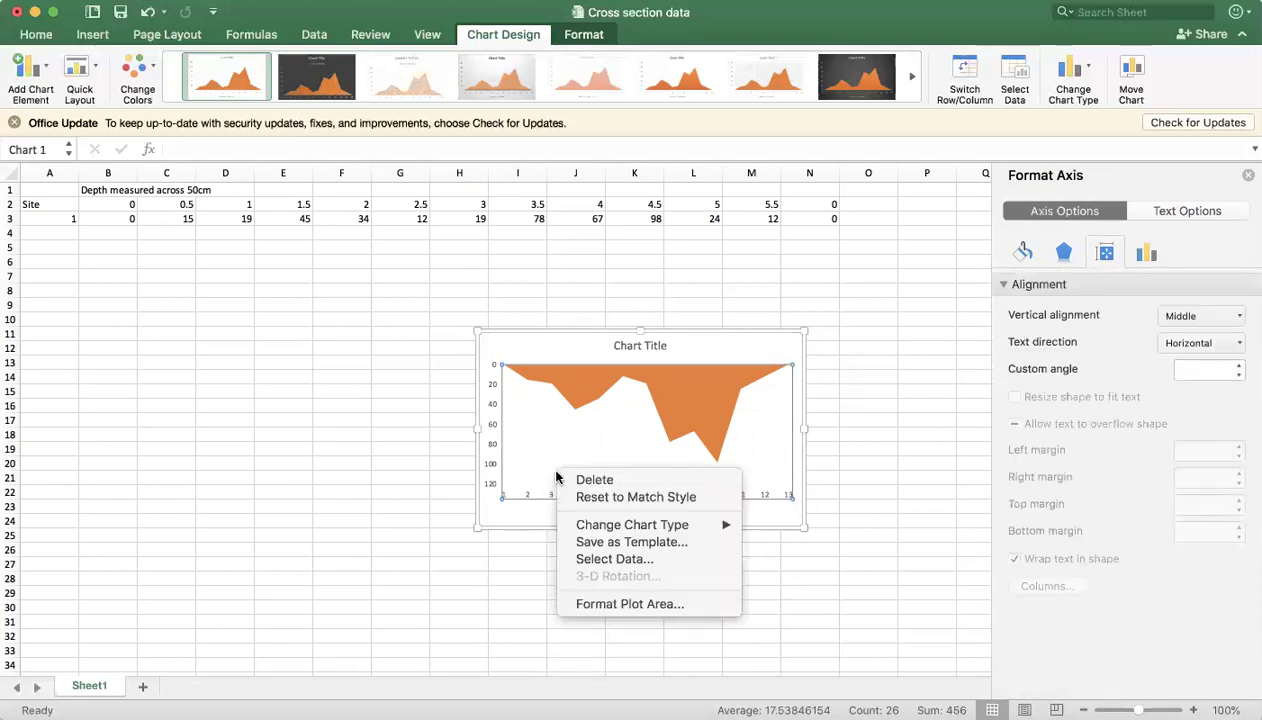
pyautogui.click(588, 560)
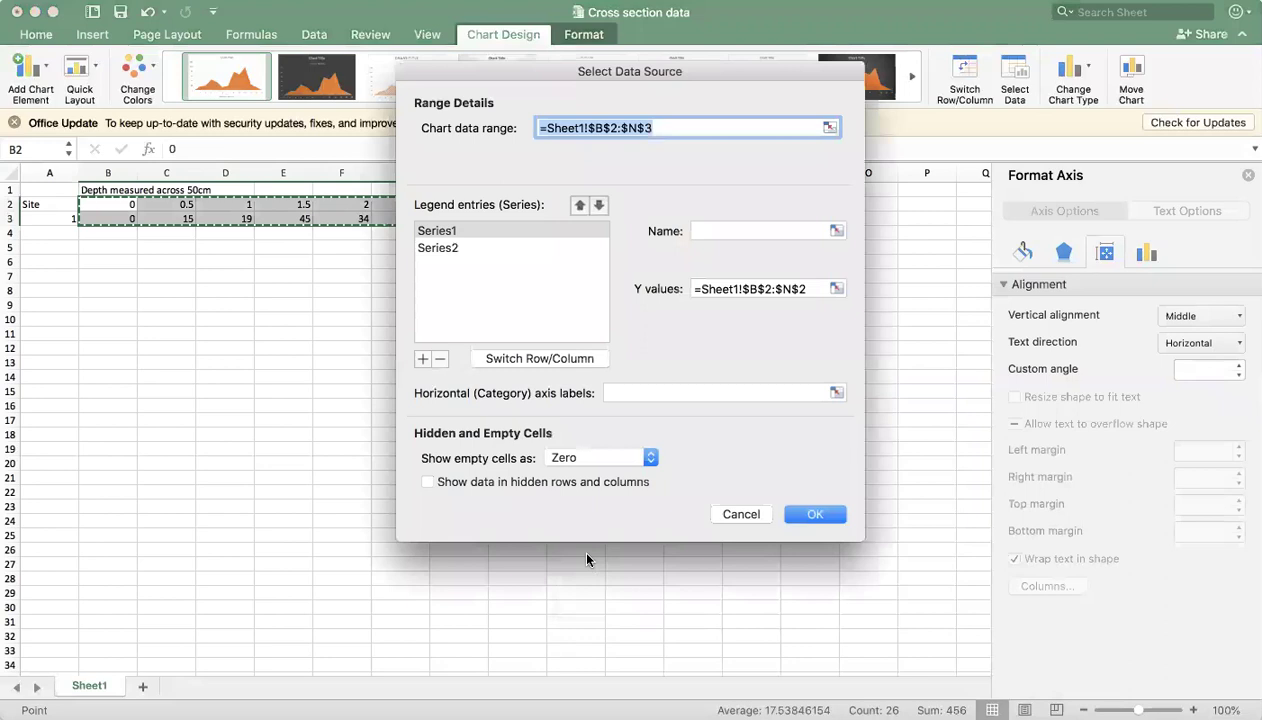
pyautogui.moveTo(505, 66); pyautogui.dragTo(860, 242)
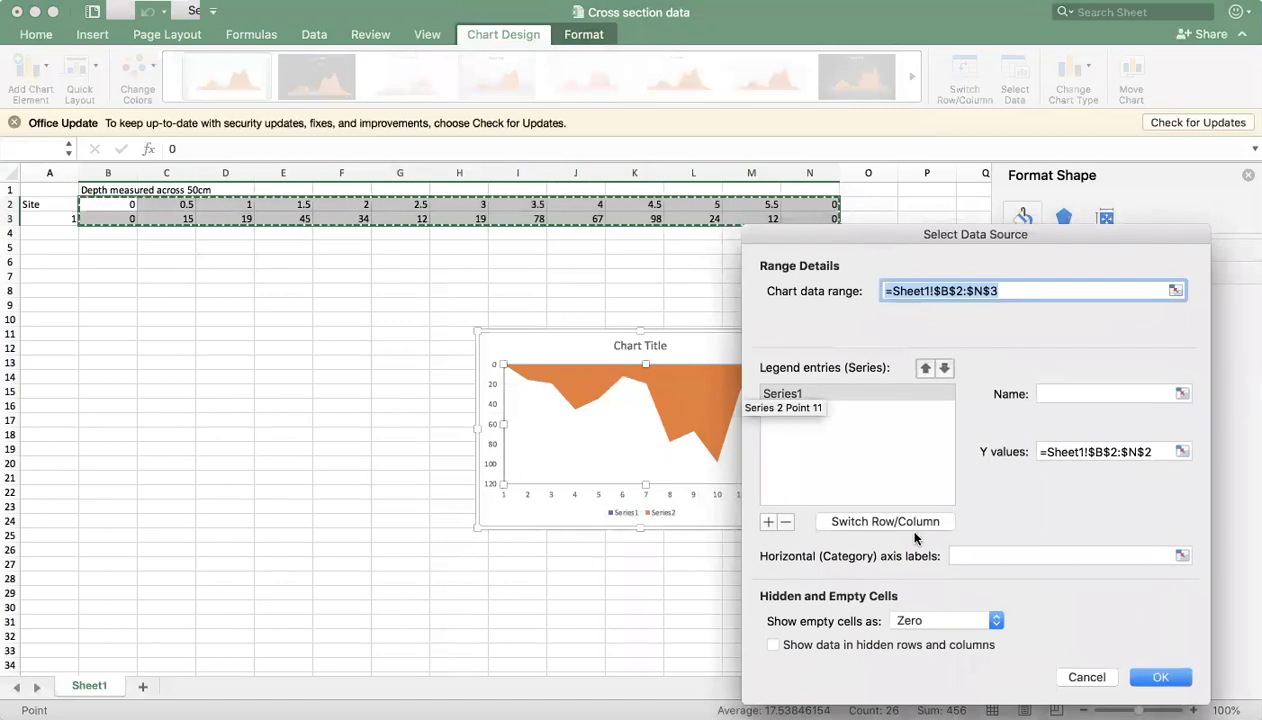
# Step: Set the horizontal category axis labels to the width values in B2:M2 and apply
pyautogui.click(958, 554)
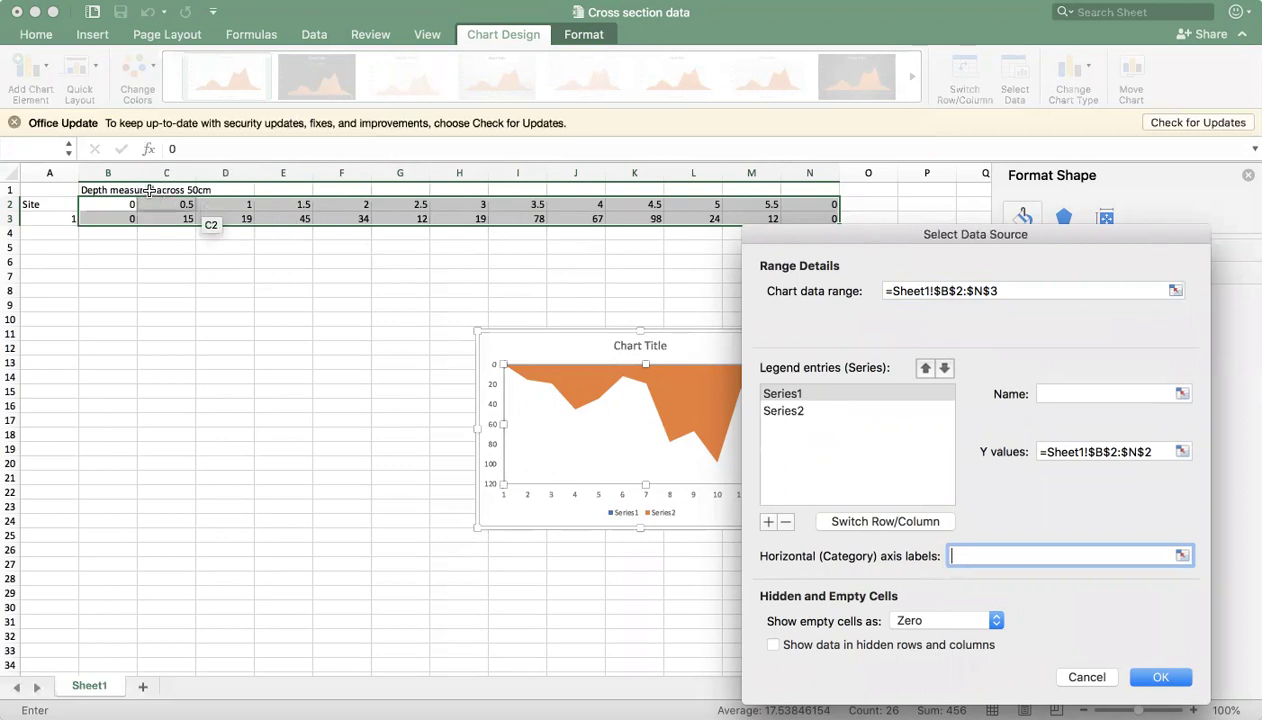
pyautogui.click(158, 203)
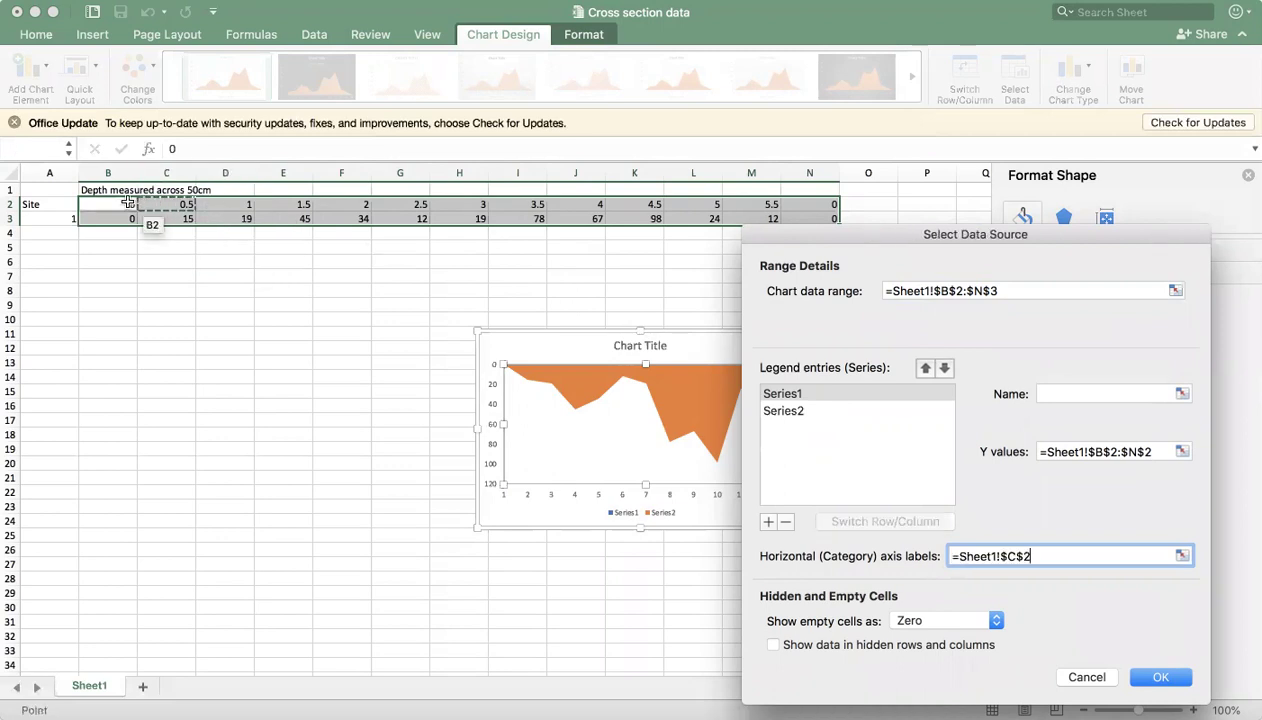
pyautogui.click(127, 204)
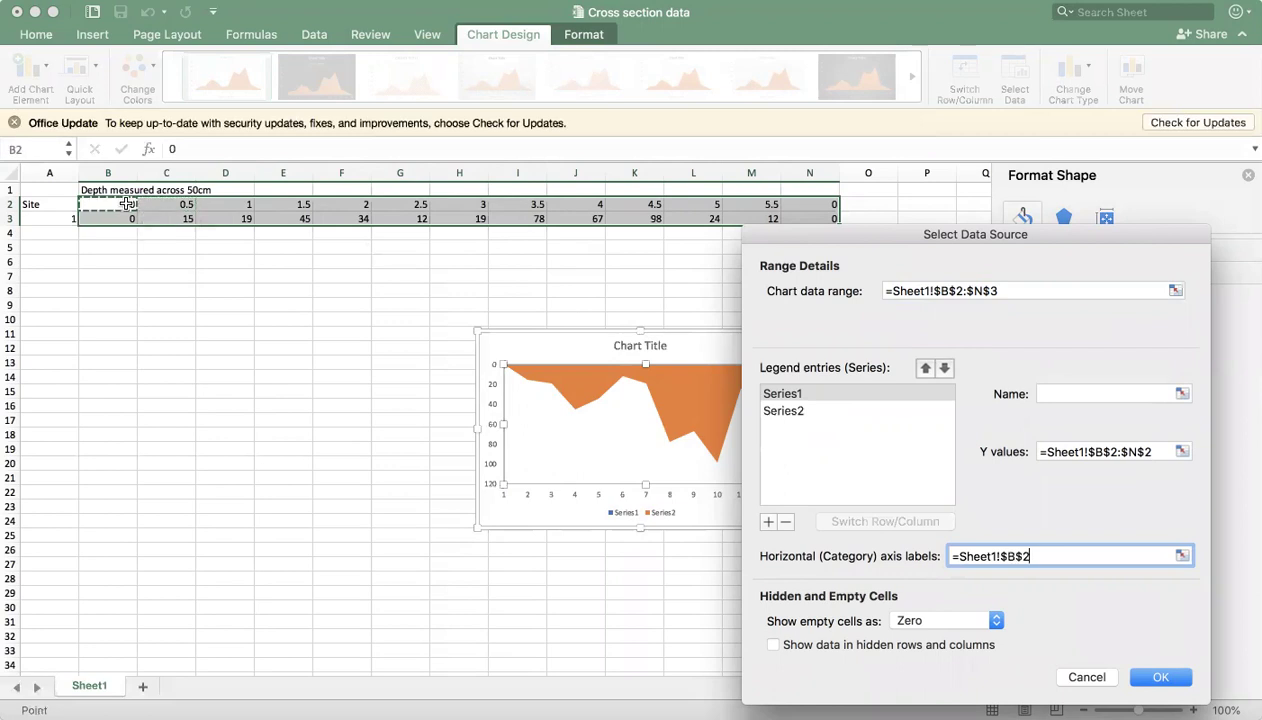
pyautogui.click(115, 264)
pyautogui.click(114, 204)
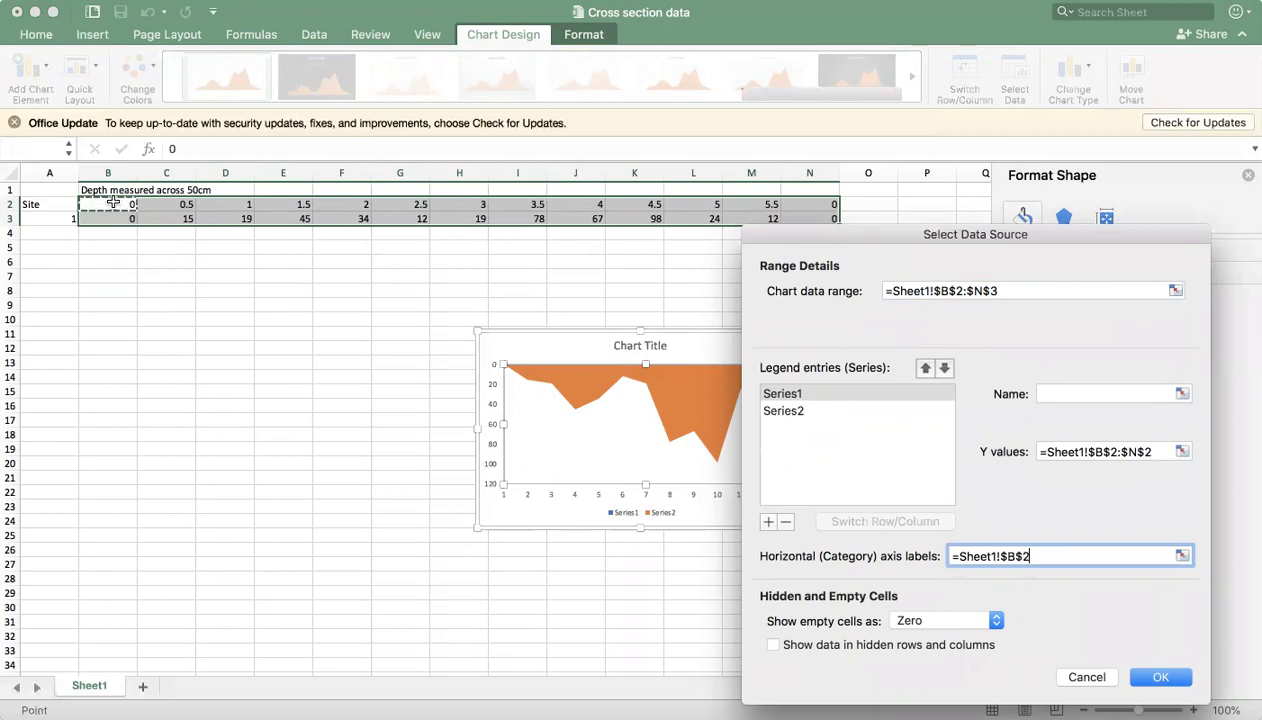
pyautogui.hotkey('shift', 'Right')
pyautogui.hotkey('shift', 'Right')
pyautogui.hotkey('shift', 'Right')
pyautogui.hotkey('shift', 'Right')
pyautogui.hotkey('shift', 'Right')
pyautogui.hotkey('shift', 'Right')
pyautogui.hotkey('shift', 'Right')
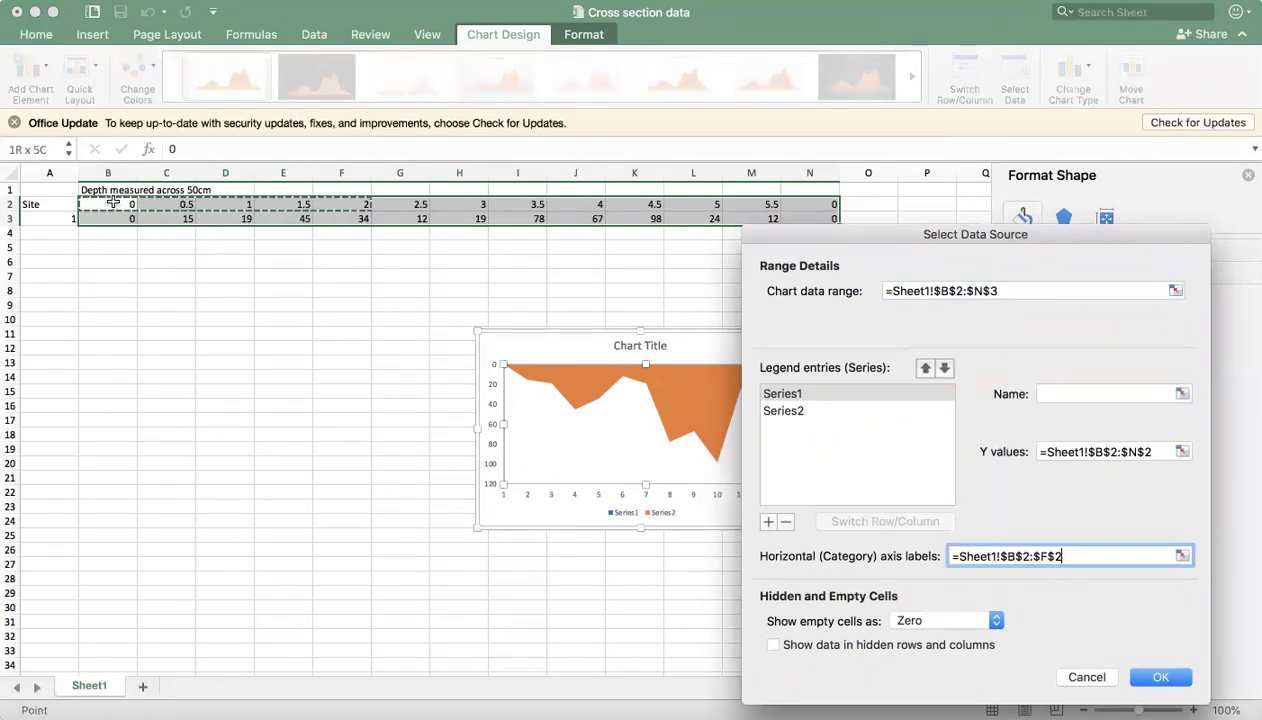
pyautogui.hotkey('shift', 'Right')
pyautogui.hotkey('shift', 'Right')
pyautogui.hotkey('shift', 'Right')
pyautogui.hotkey('shift', 'Right')
pyautogui.hotkey('shift', 'Right')
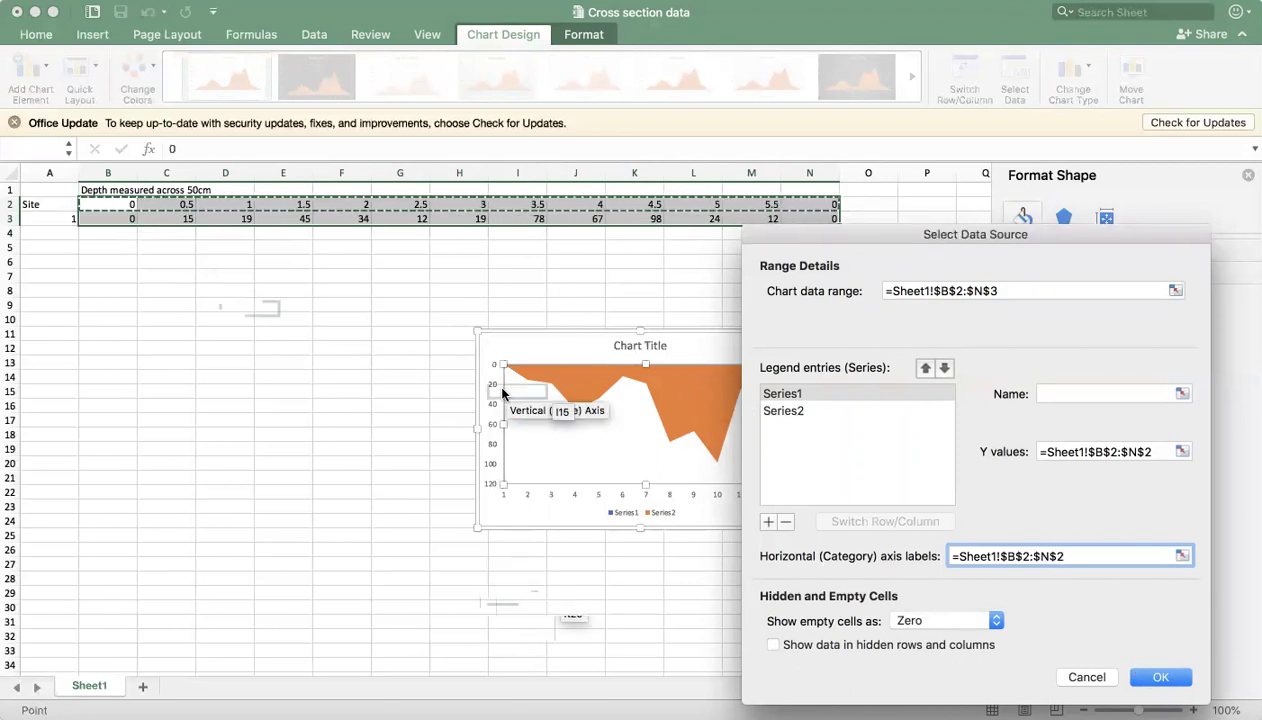
pyautogui.press('BackSpace')
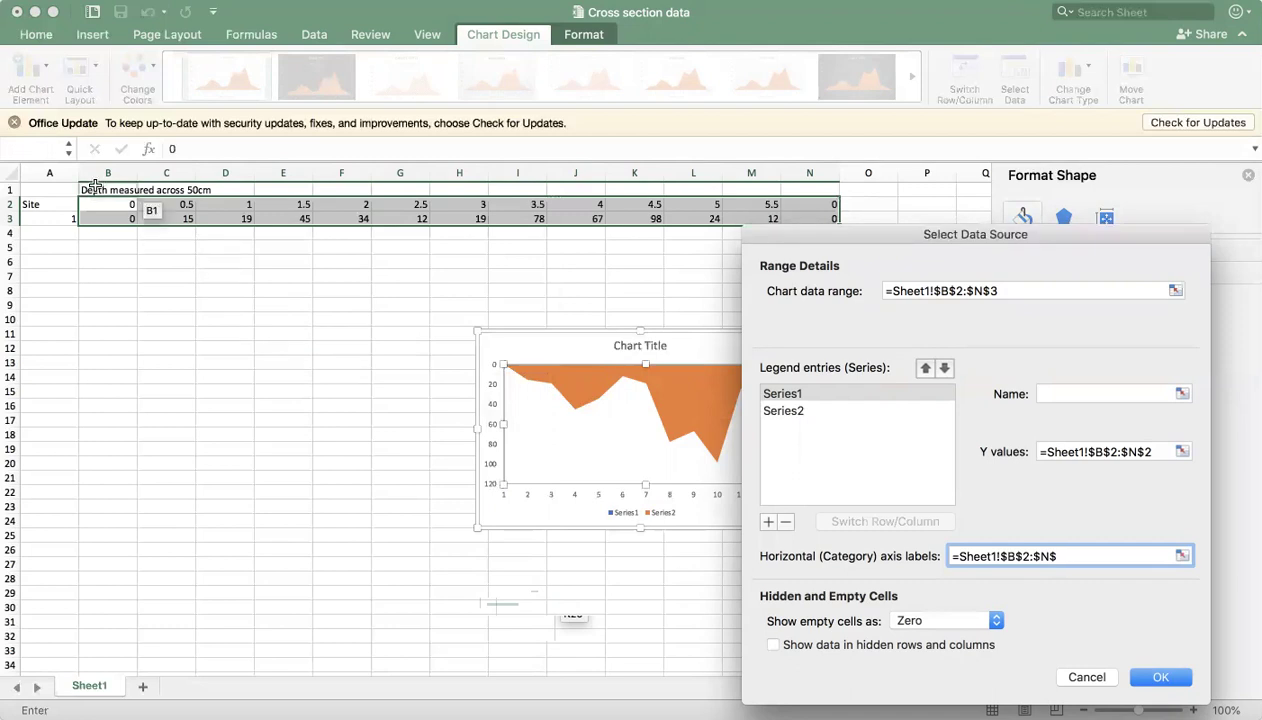
pyautogui.click(113, 204)
pyautogui.hotkey('shift', 'Right')
pyautogui.hotkey('shift', 'Right')
pyautogui.hotkey('shift', 'Right')
pyautogui.hotkey('shift', 'Right')
pyautogui.hotkey('shift', 'Right')
pyautogui.hotkey('shift', 'Right')
pyautogui.hotkey('shift', 'Right')
pyautogui.hotkey('shift', 'Right')
pyautogui.hotkey('shift', 'Right')
pyautogui.hotkey('shift', 'Right')
pyautogui.hotkey('shift', 'Right')
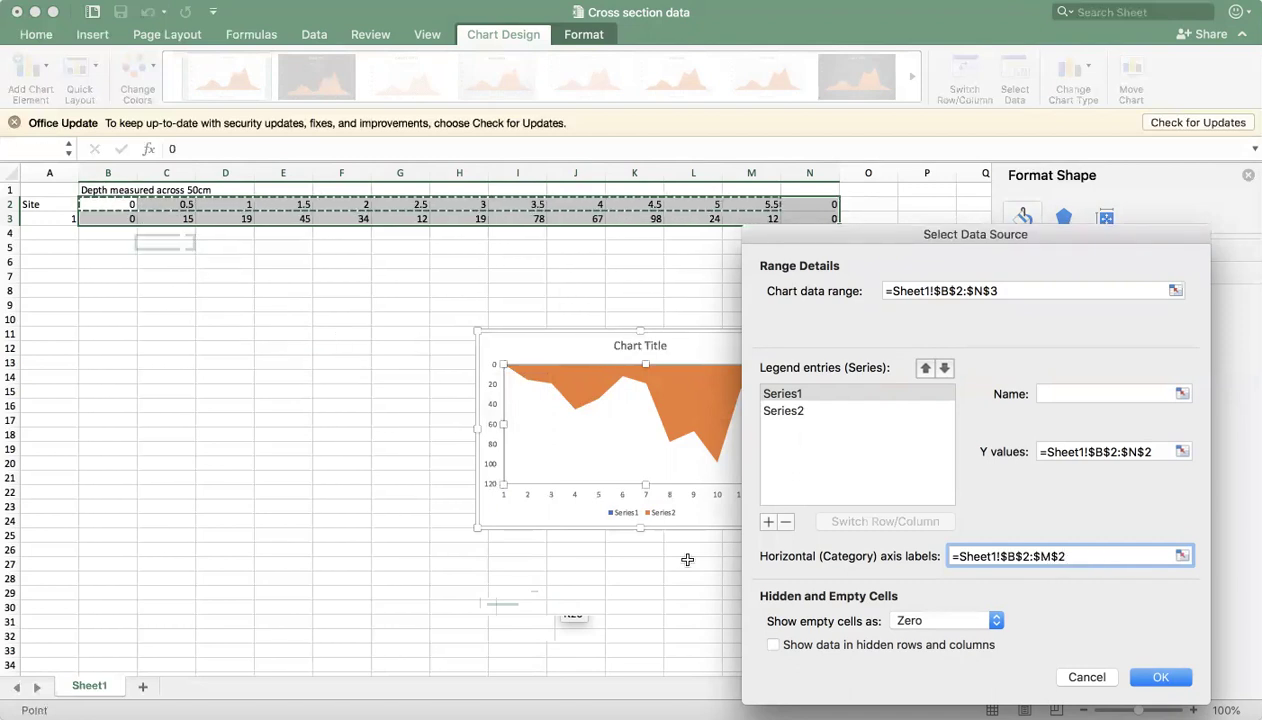
pyautogui.click(1155, 679)
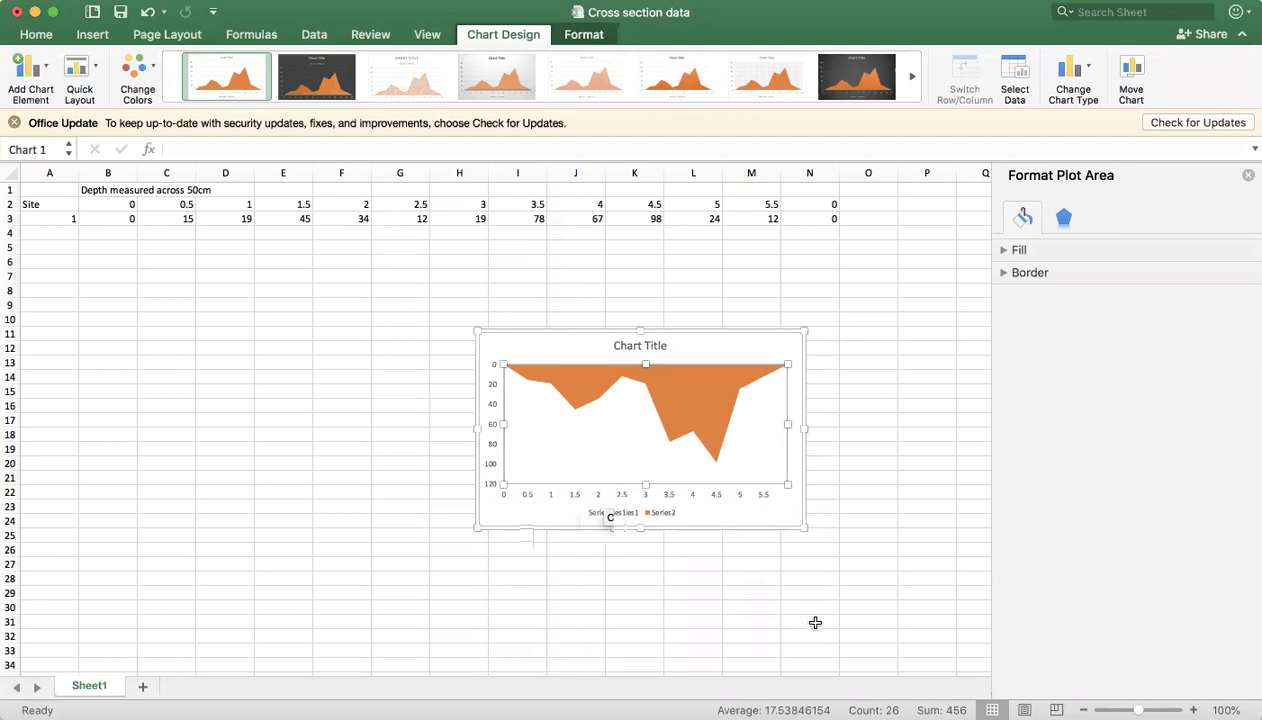
# Step: Delete the legend and enlarge the chart to the left, downward and to the right
pyautogui.click(652, 514)
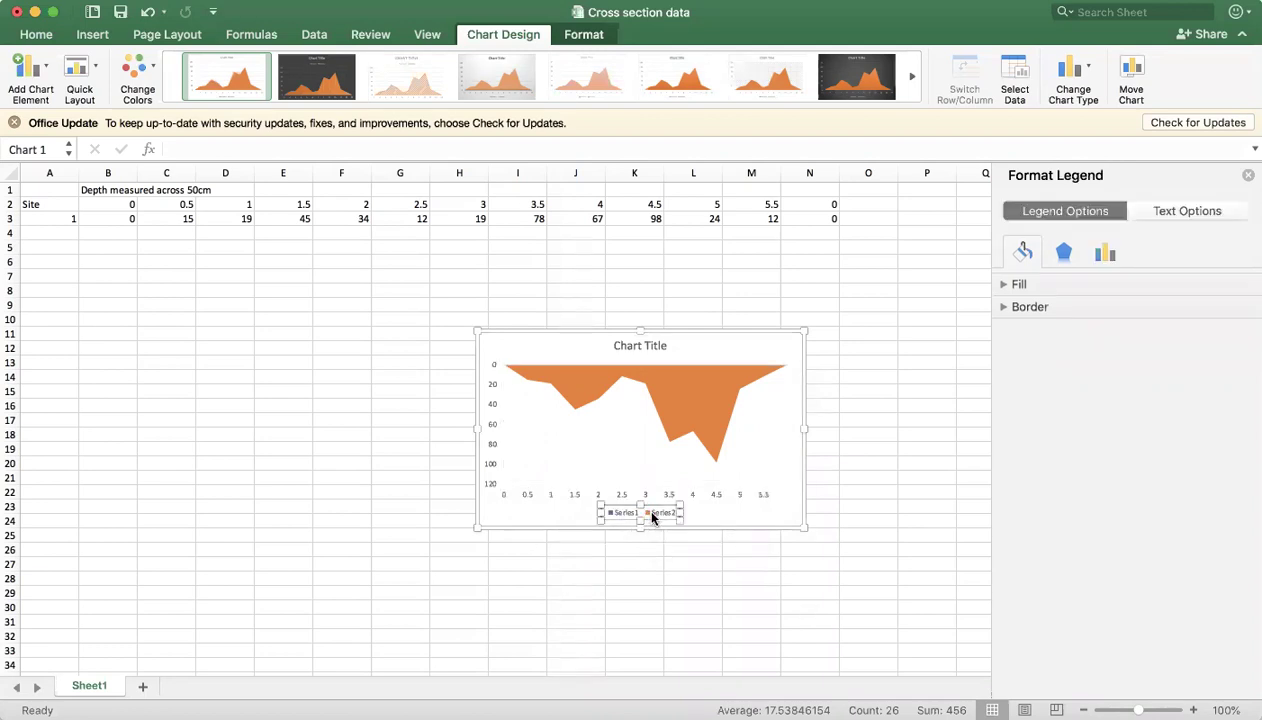
pyautogui.press('Delete')
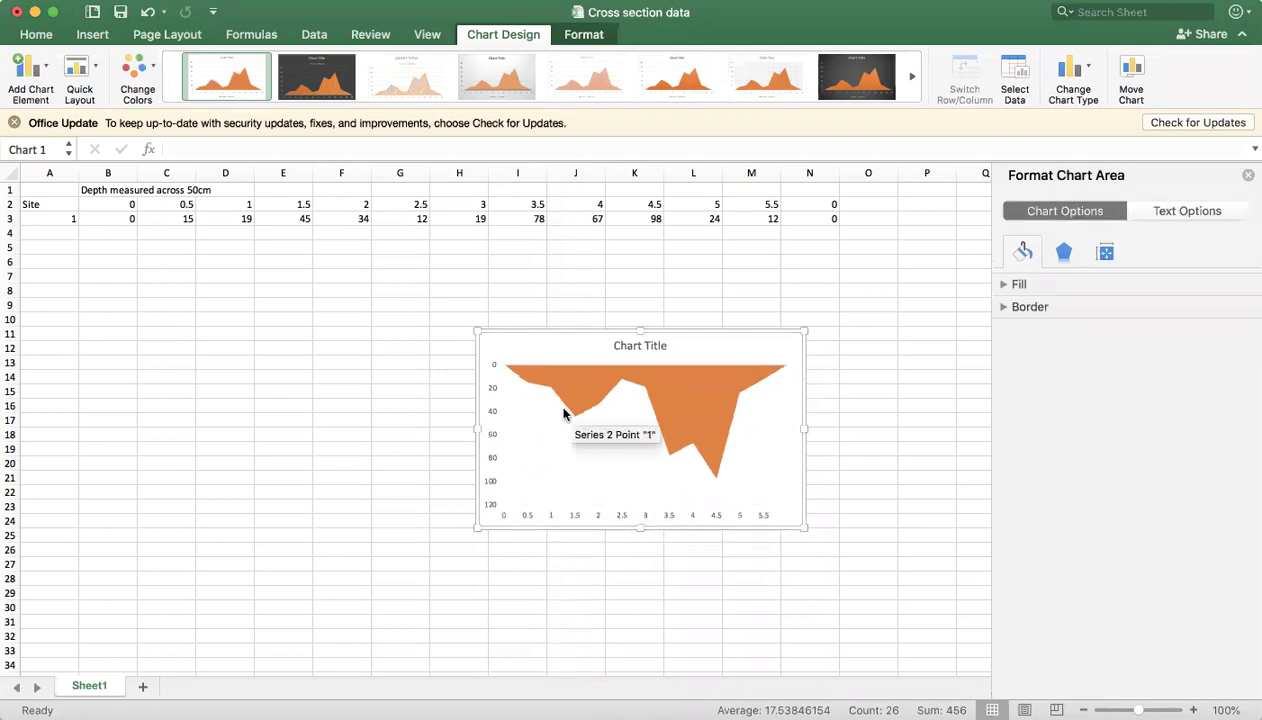
pyautogui.moveTo(473, 429); pyautogui.dragTo(381, 430)
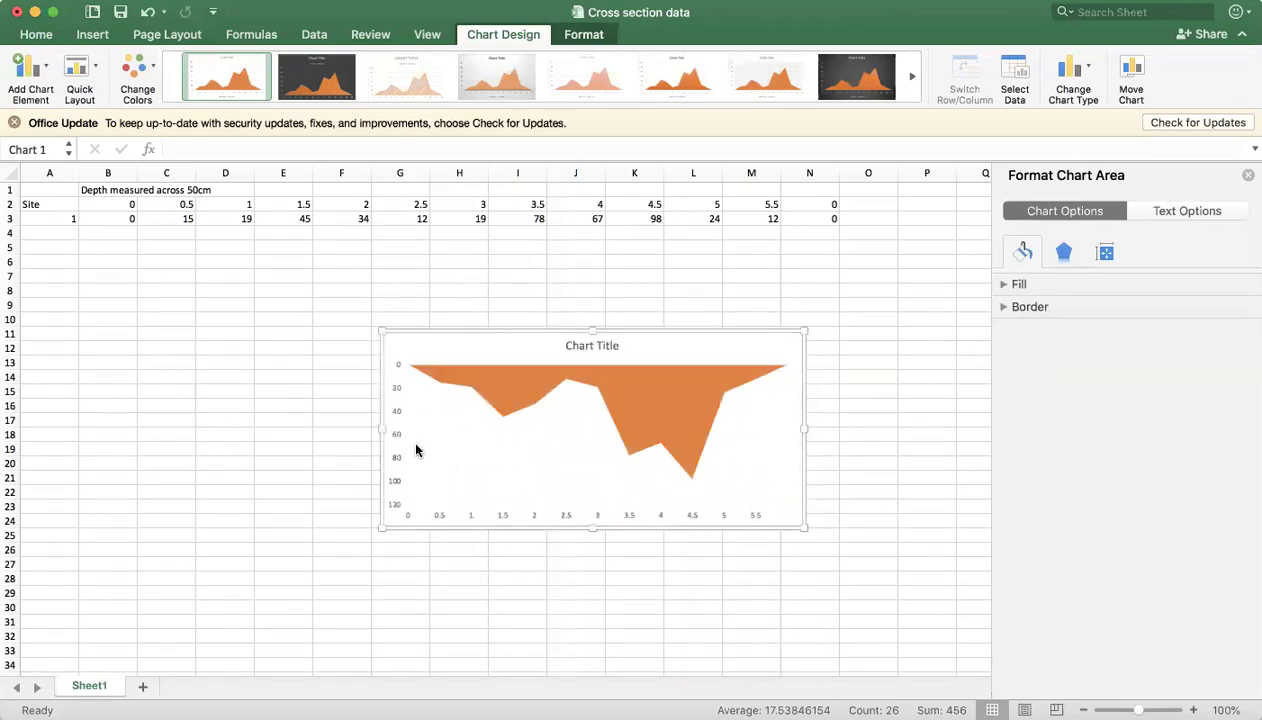
pyautogui.moveTo(593, 526); pyautogui.dragTo(593, 548)
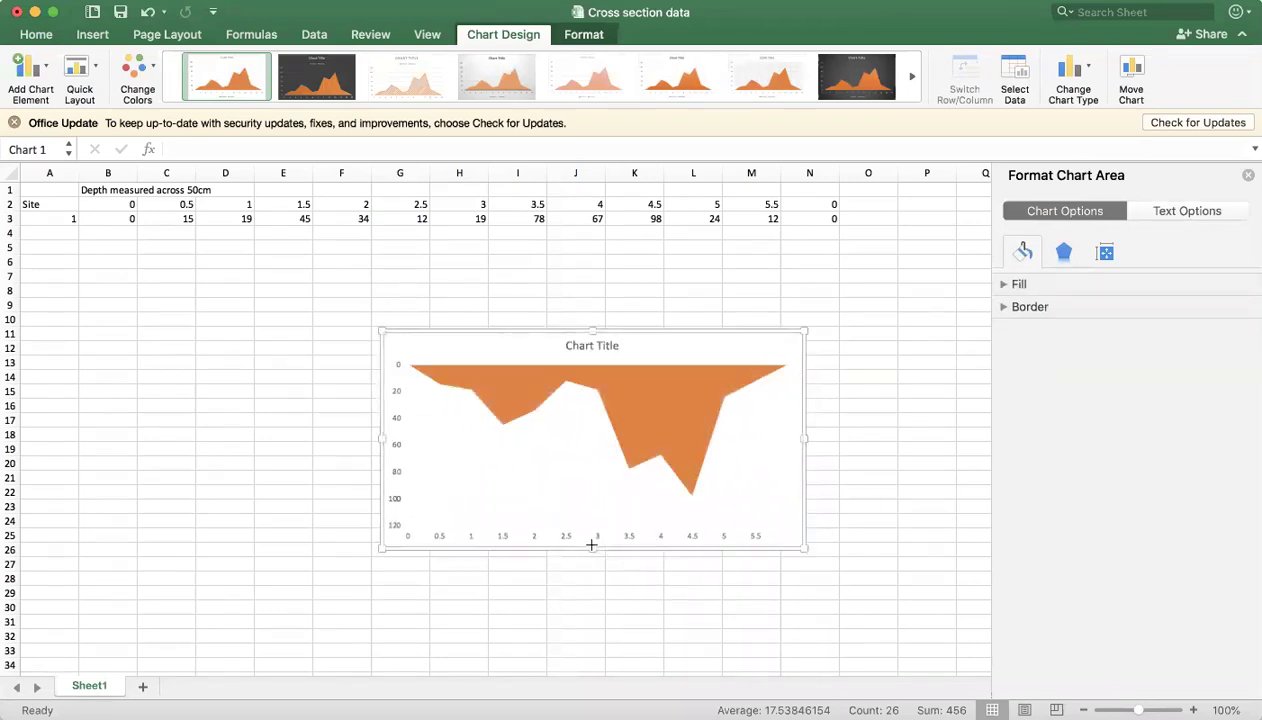
pyautogui.moveTo(806, 437); pyautogui.dragTo(838, 437)
# Step: Readjust the chart's left edge and shrink the plot area up and to the left
pyautogui.click(470, 382)
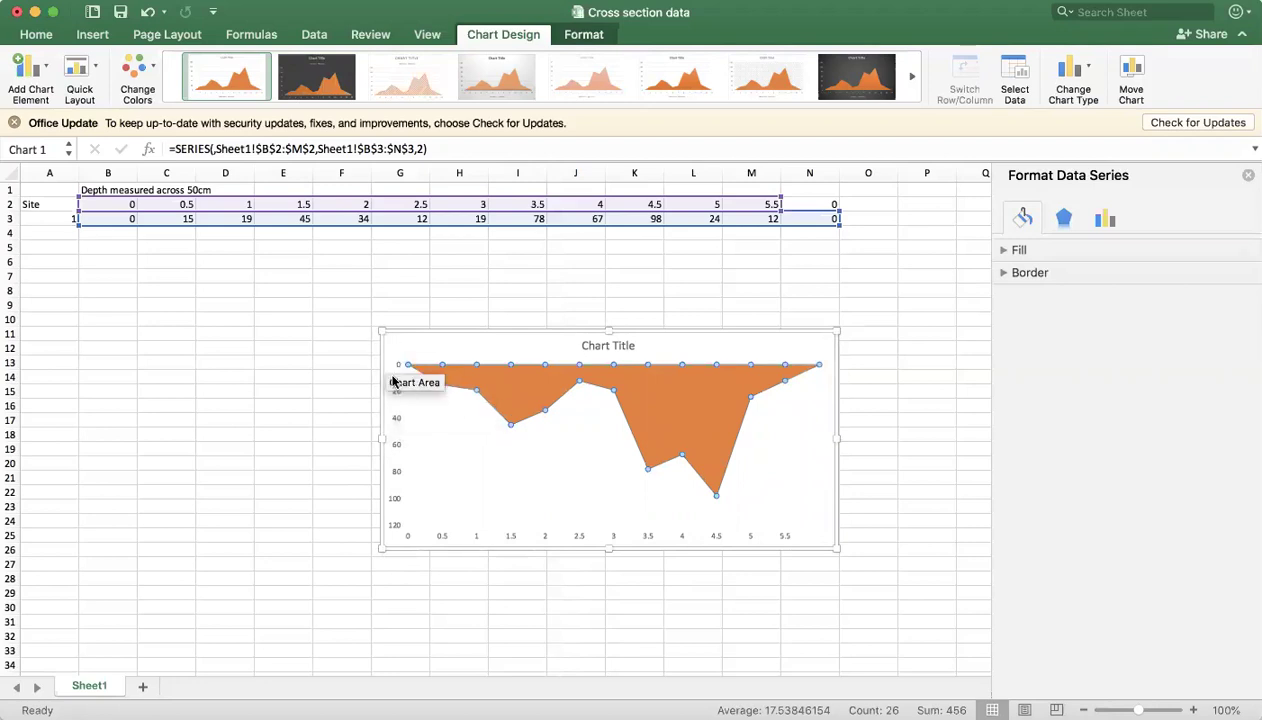
pyautogui.moveTo(383, 438); pyautogui.dragTo(403, 438)
pyautogui.click(458, 471)
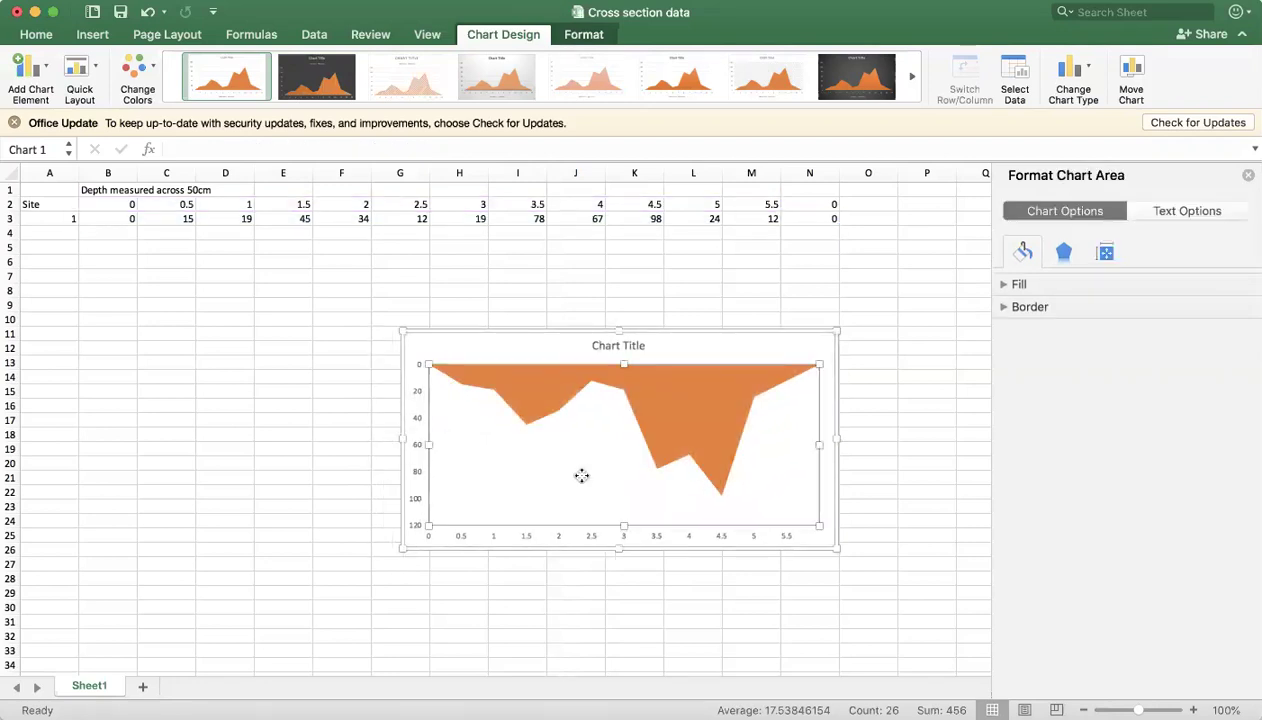
pyautogui.moveTo(818, 524); pyautogui.dragTo(772, 489)
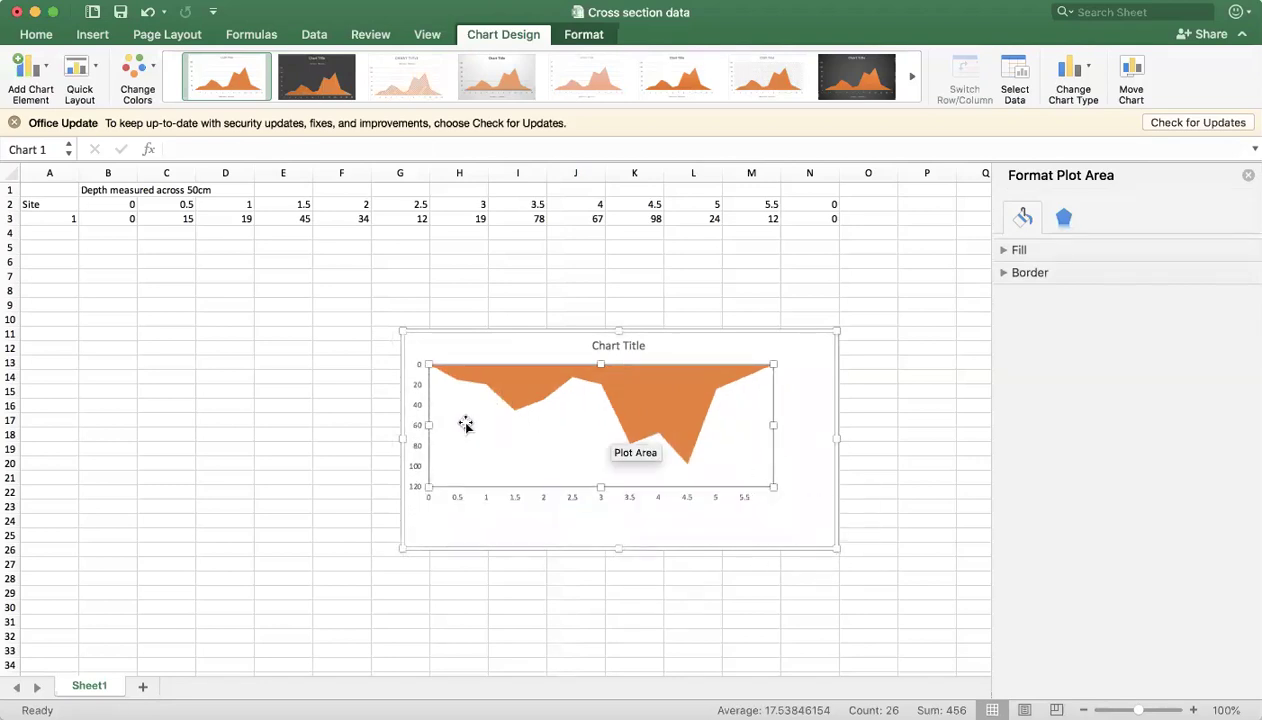
pyautogui.moveTo(398, 435); pyautogui.dragTo(440, 425)
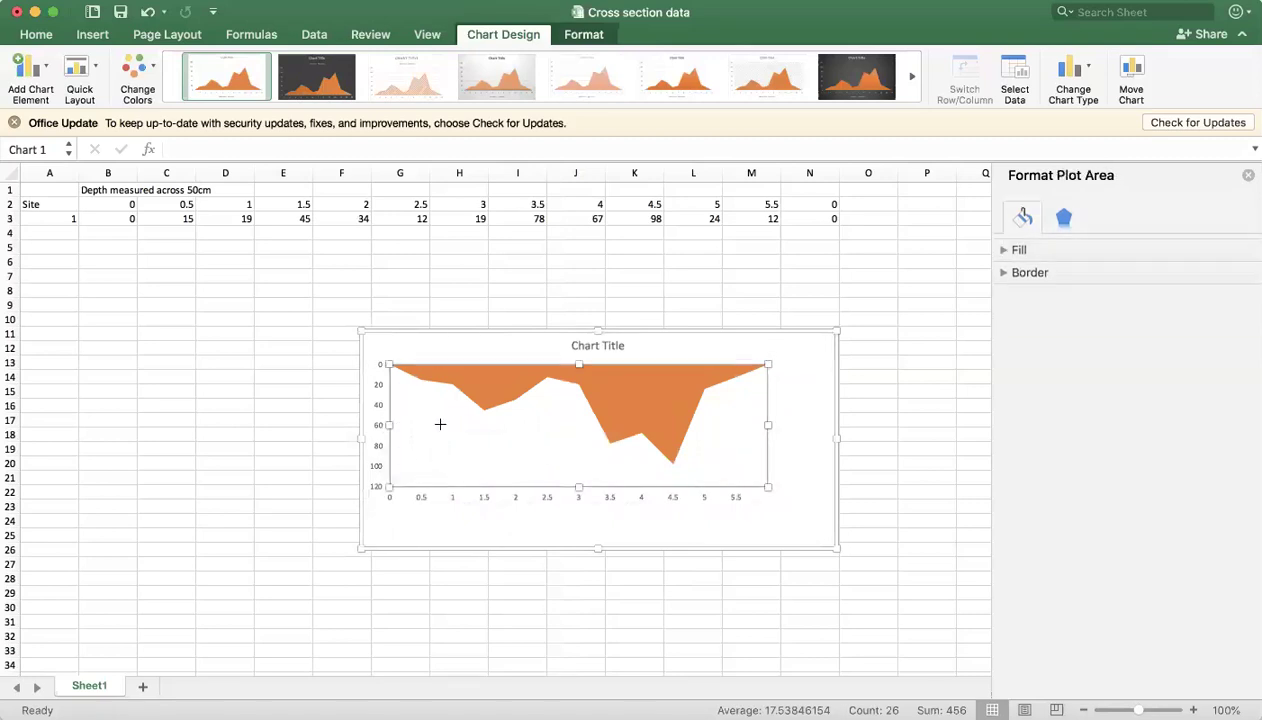
# Step: Replace the chart title placeholder with 'Cross section of site 1 along the Kallange River'
pyautogui.click(594, 345)
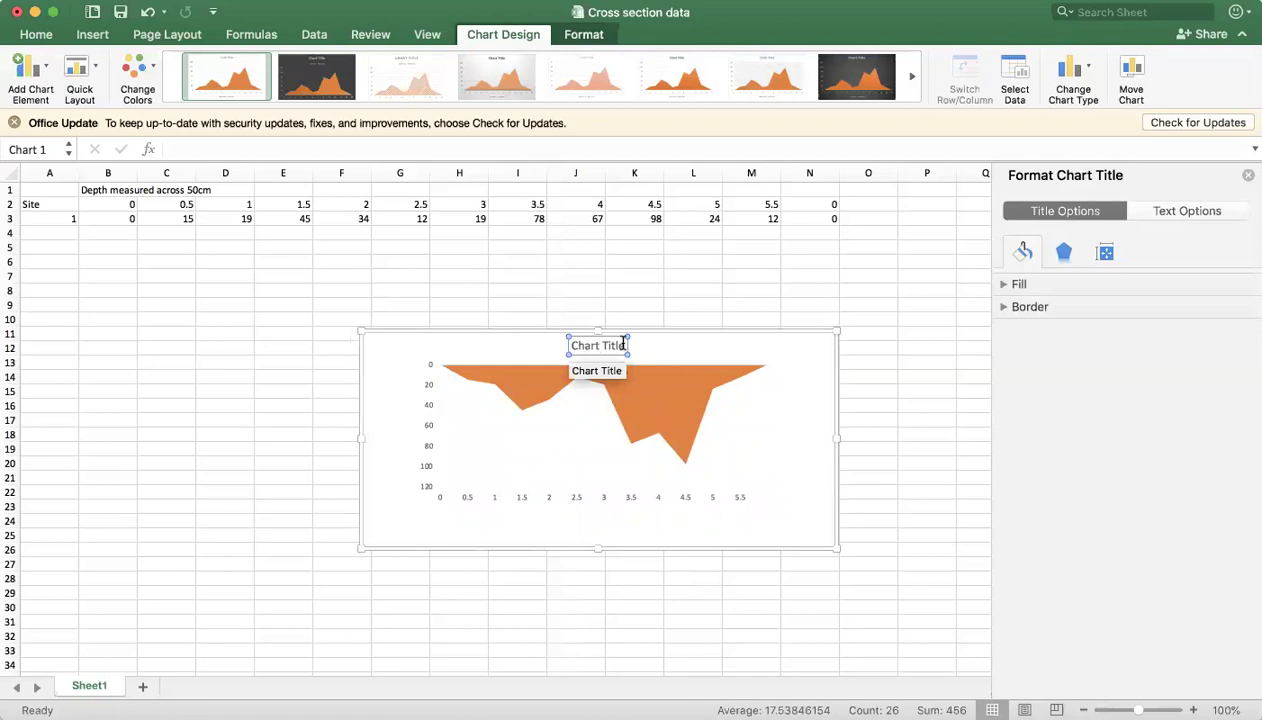
pyautogui.write('Cross section')
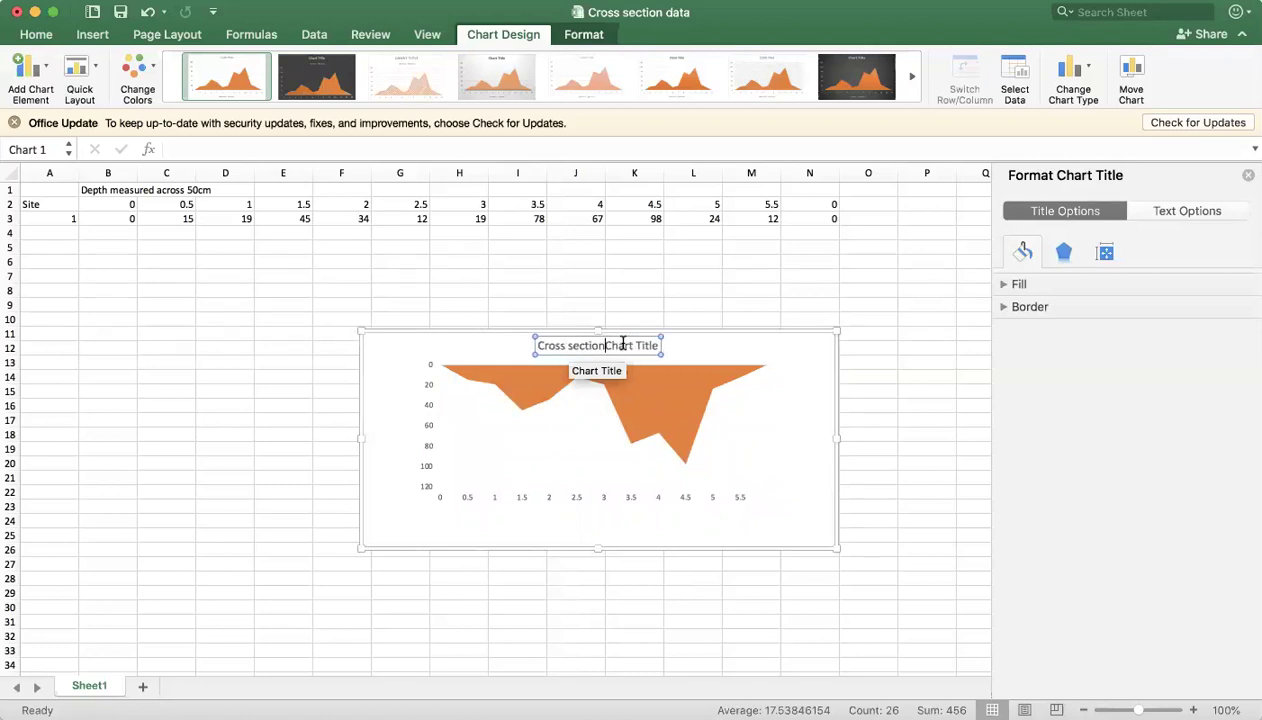
pyautogui.write(' of site')
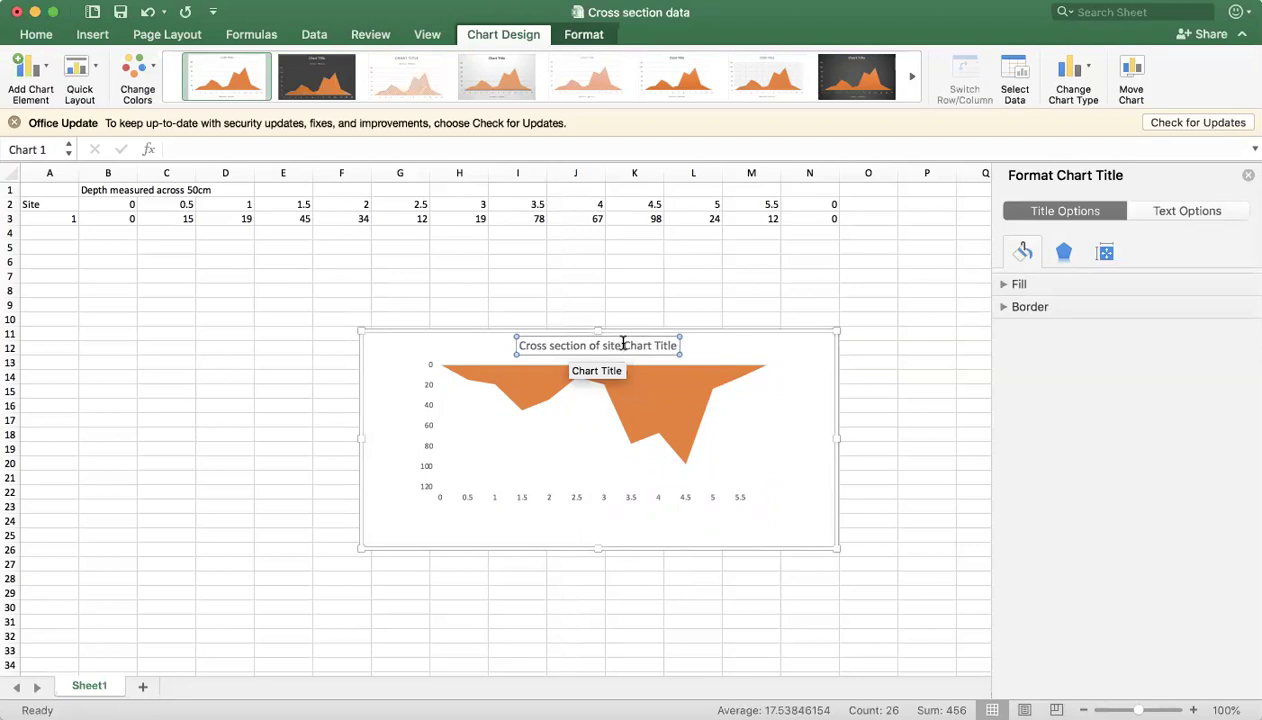
pyautogui.write(' 1 along the ')
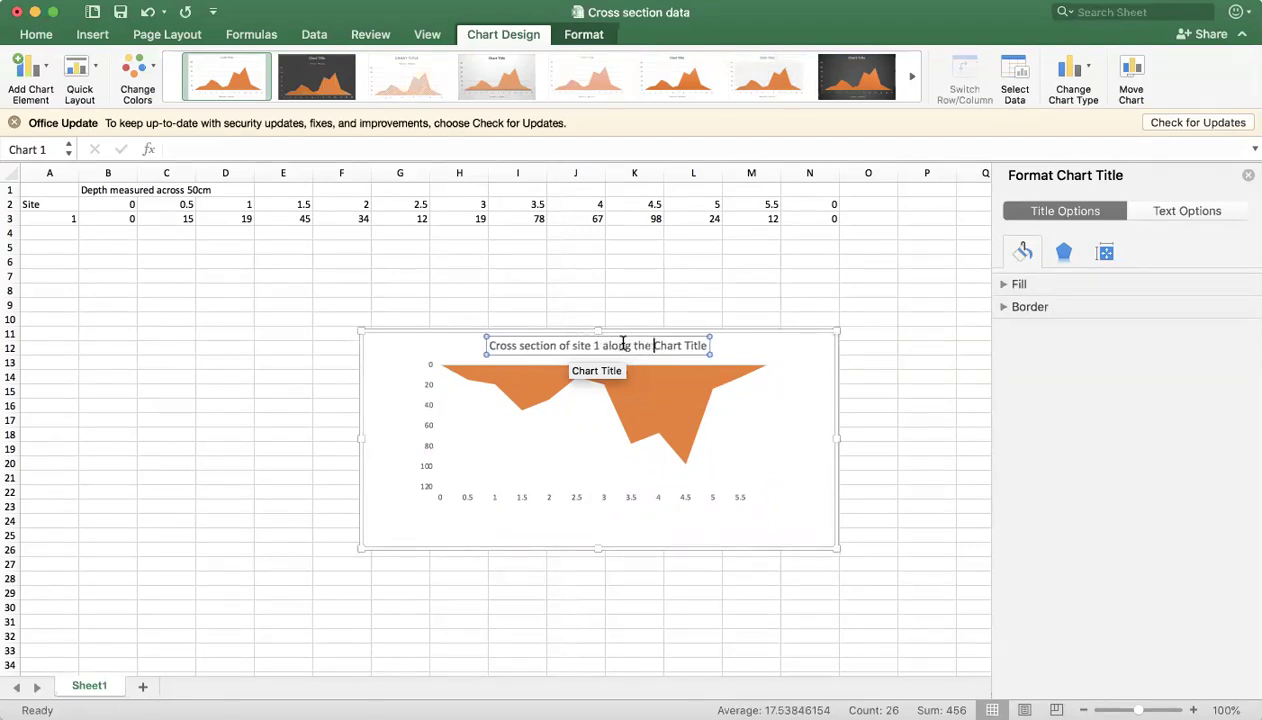
pyautogui.write('Ka')
pyautogui.write('llange Rive')
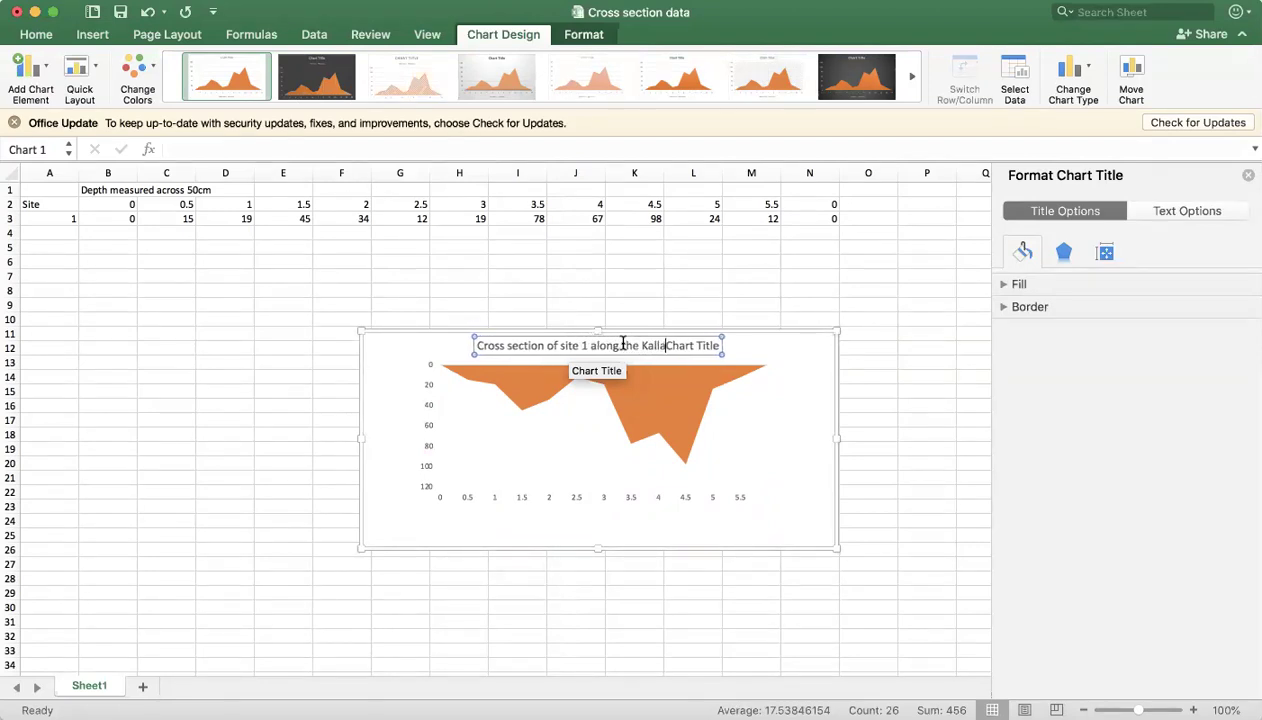
pyautogui.write('r')
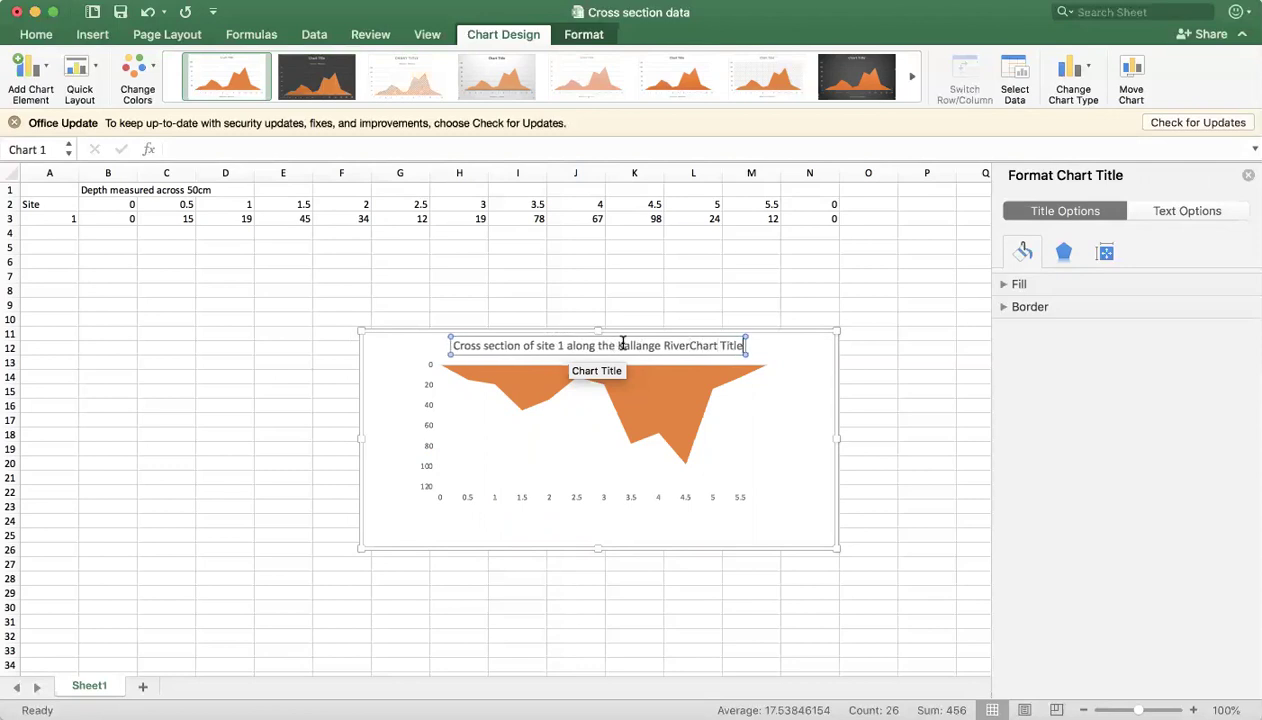
pyautogui.press('BackSpace')
pyautogui.press('BackSpace')
pyautogui.press('BackSpace')
pyautogui.press('BackSpace')
pyautogui.press('BackSpace')
pyautogui.press('BackSpace')
pyautogui.press('BackSpace')
pyautogui.press('BackSpace')
pyautogui.press('BackSpace')
pyautogui.press('BackSpace')
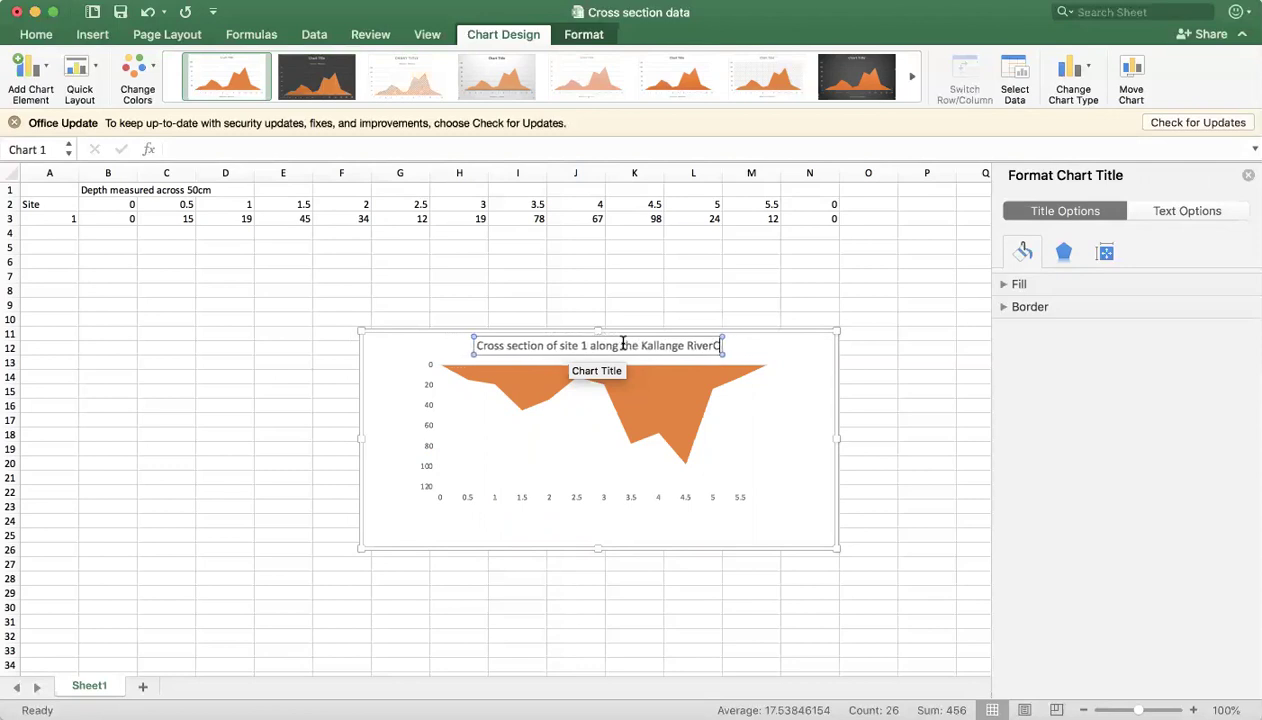
pyautogui.press('BackSpace')
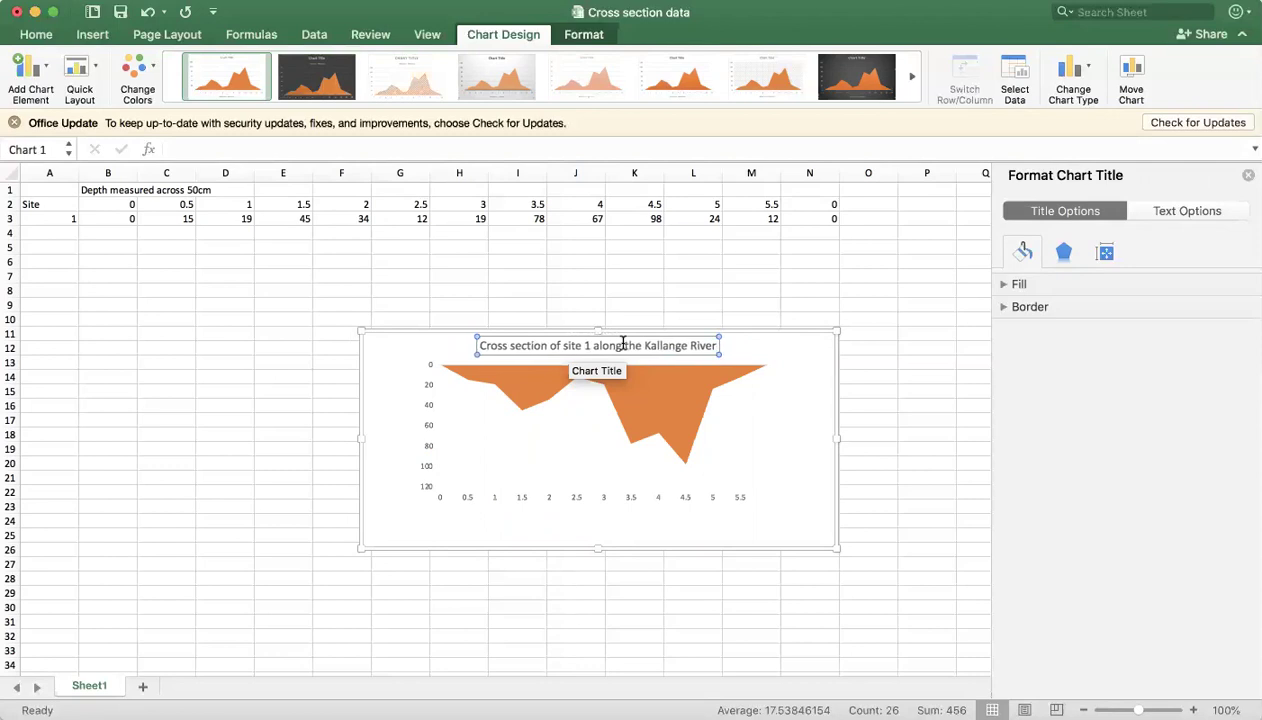
pyautogui.click(397, 440)
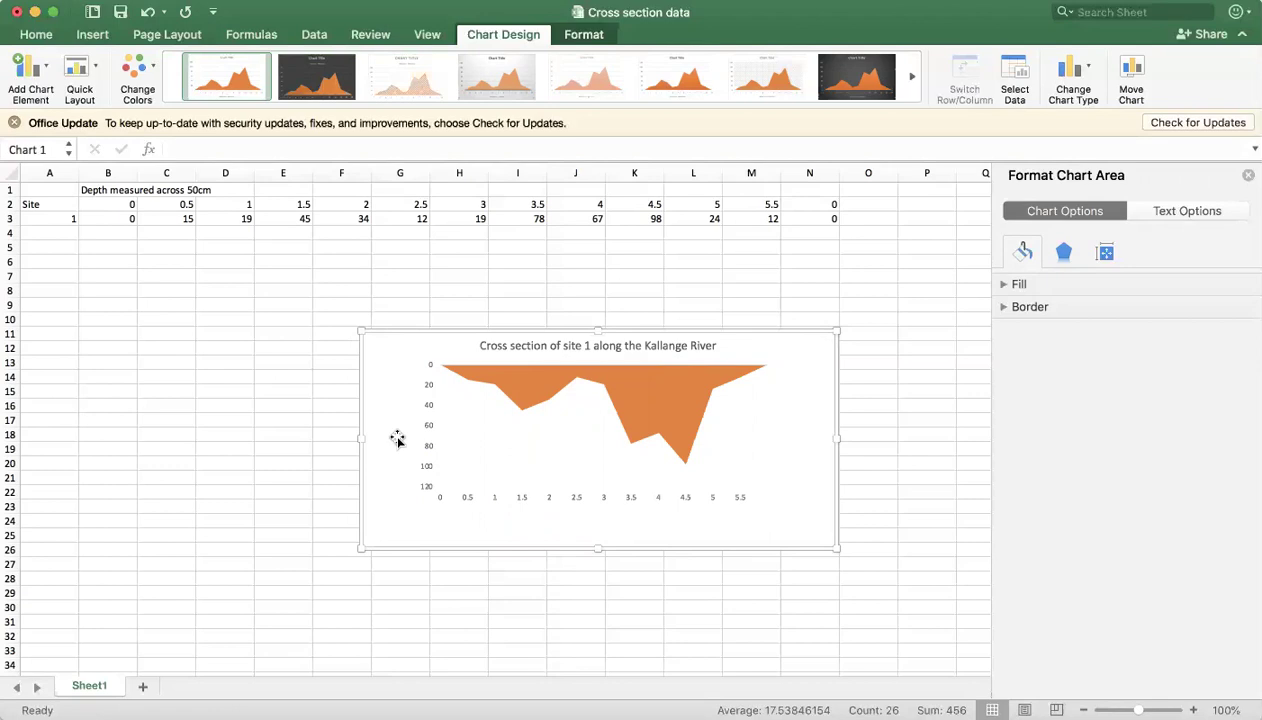
# Step: Set the horizontal axis title to 'Width (m)' and move it below the width labels
pyautogui.click(33, 86)
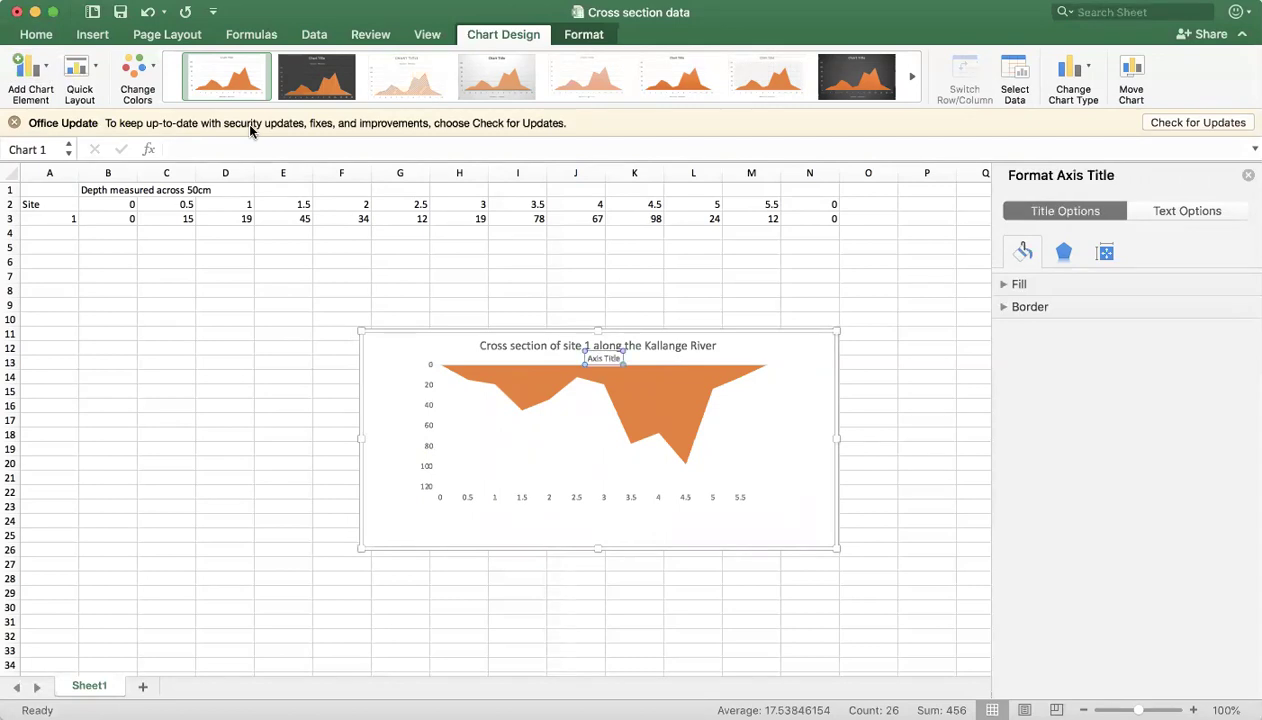
pyautogui.write('Width (')
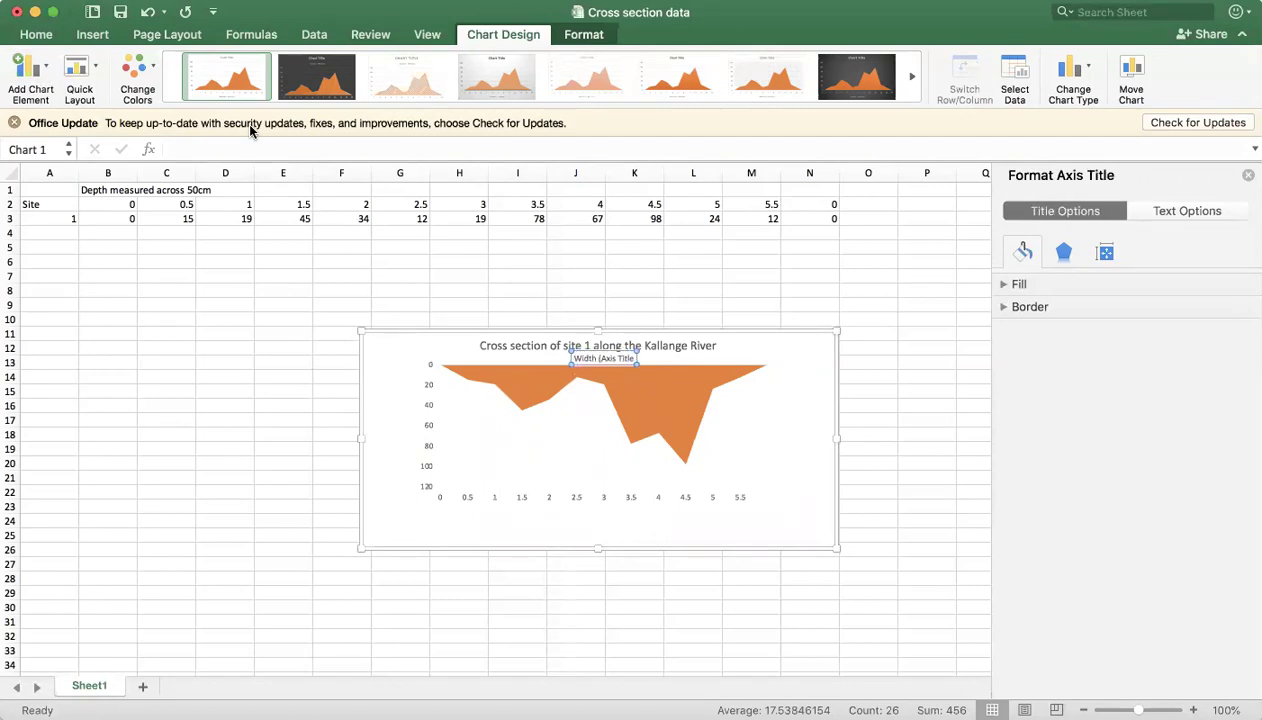
pyautogui.write('m')
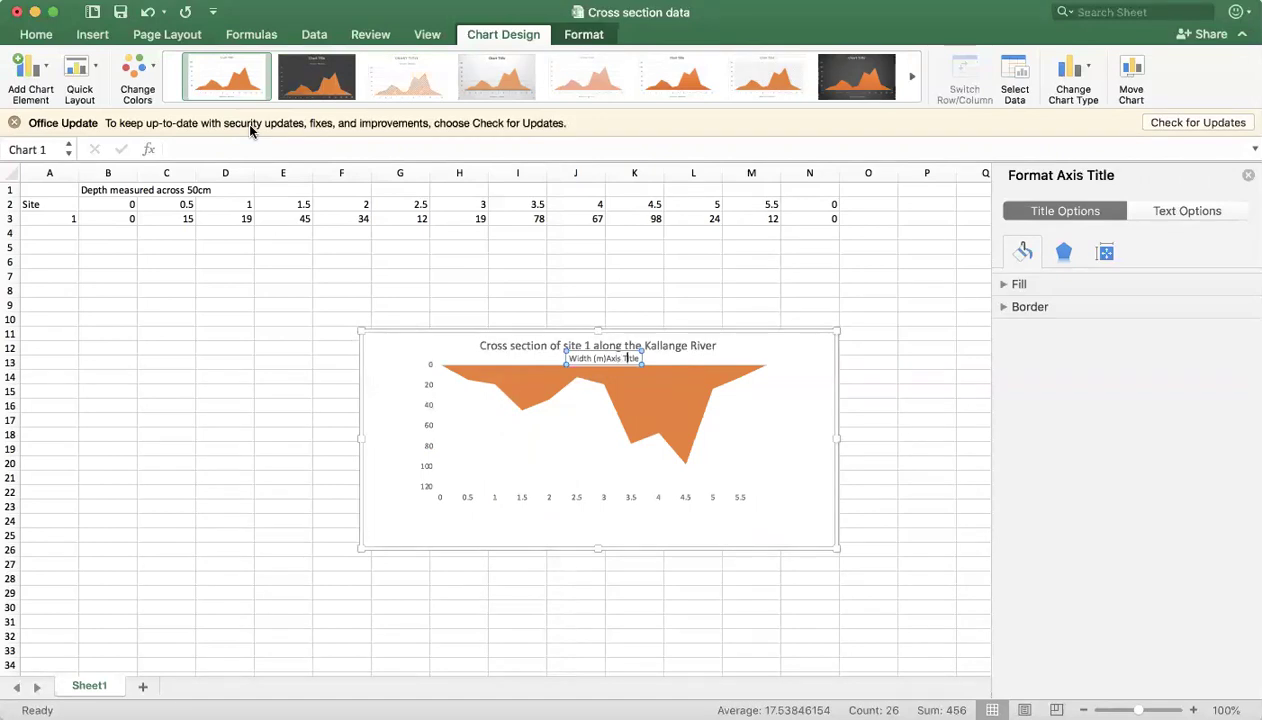
pyautogui.write(')')
pyautogui.press('Delete')
pyautogui.press('Delete')
pyautogui.press('Delete')
pyautogui.press('Delete')
pyautogui.press('Delete')
pyautogui.press('Delete')
pyautogui.press('Delete')
pyautogui.press('Delete')
pyautogui.press('Delete')
pyautogui.press('Delete')
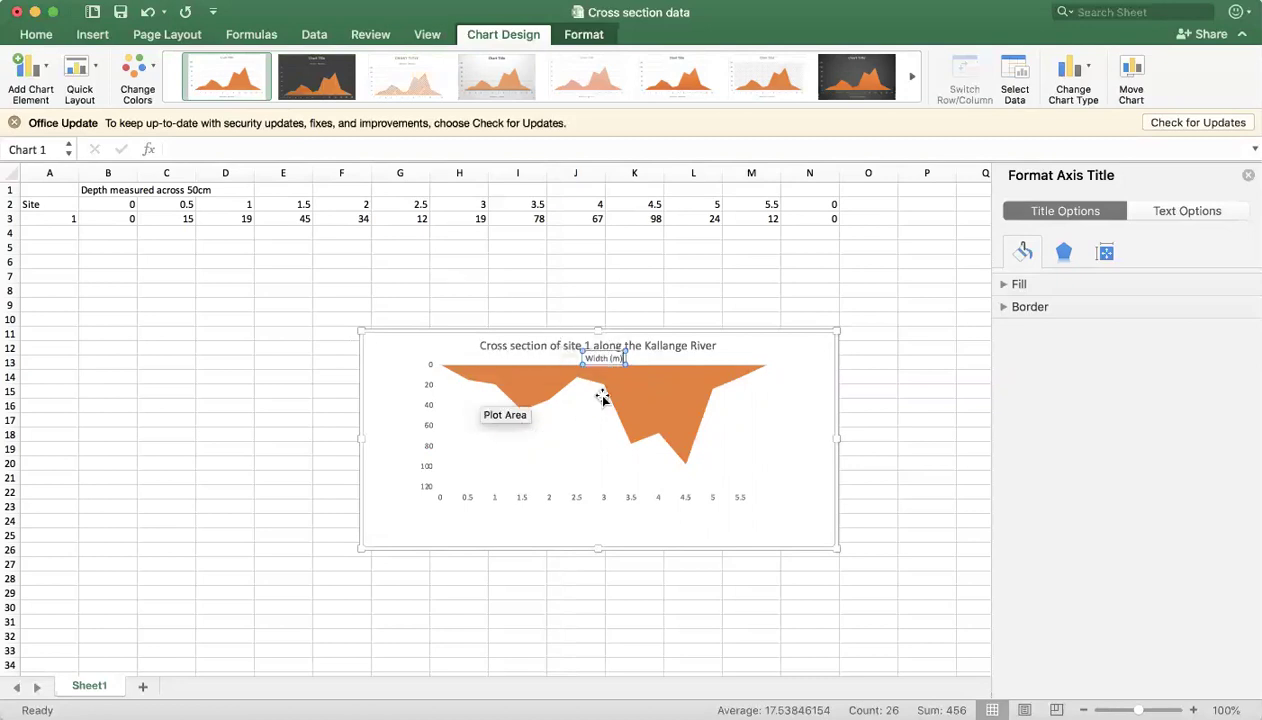
pyautogui.moveTo(592, 355); pyautogui.dragTo(585, 511)
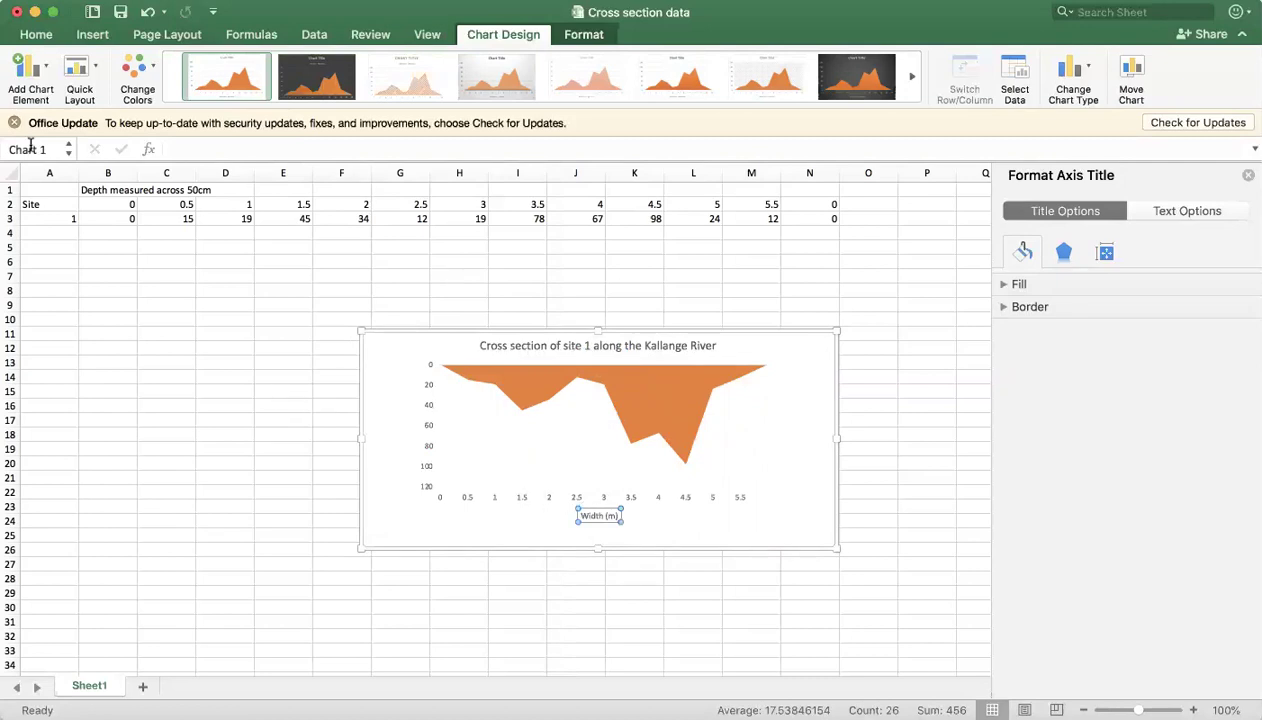
pyautogui.click(30, 78)
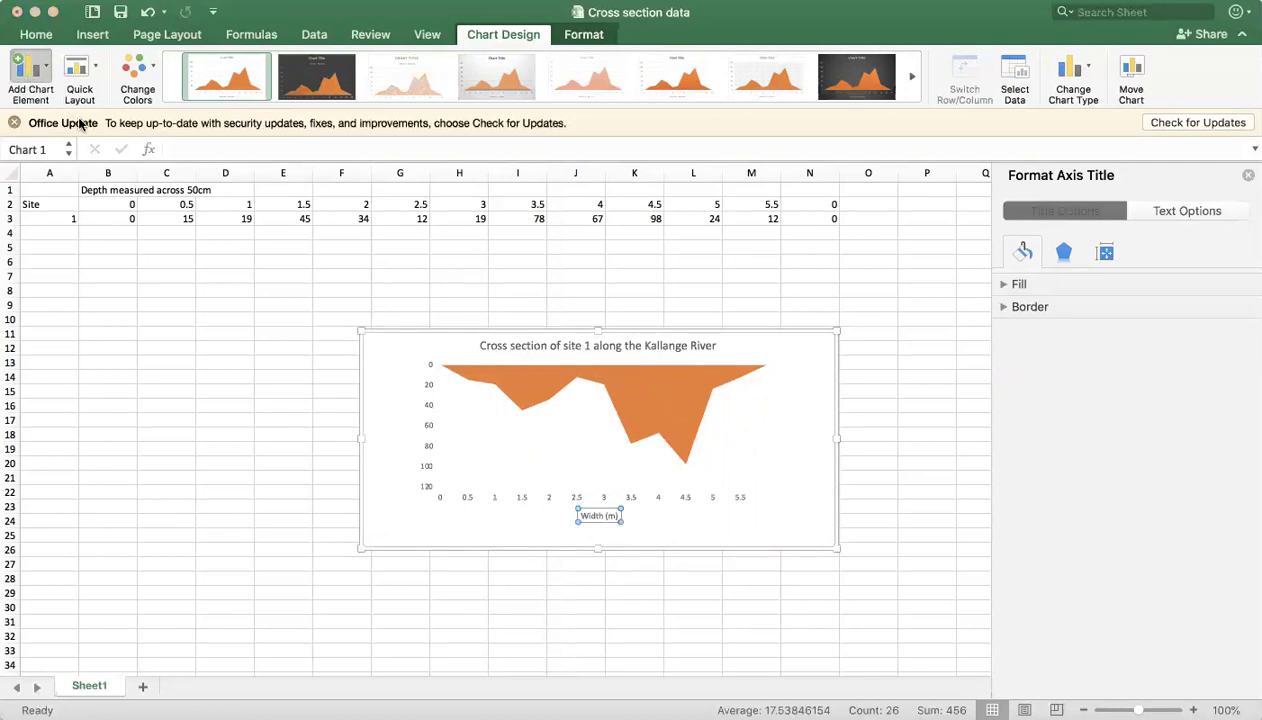
# Step: Add a primary vertical axis title reading 'Depth (cm)'
pyautogui.click(203, 160)
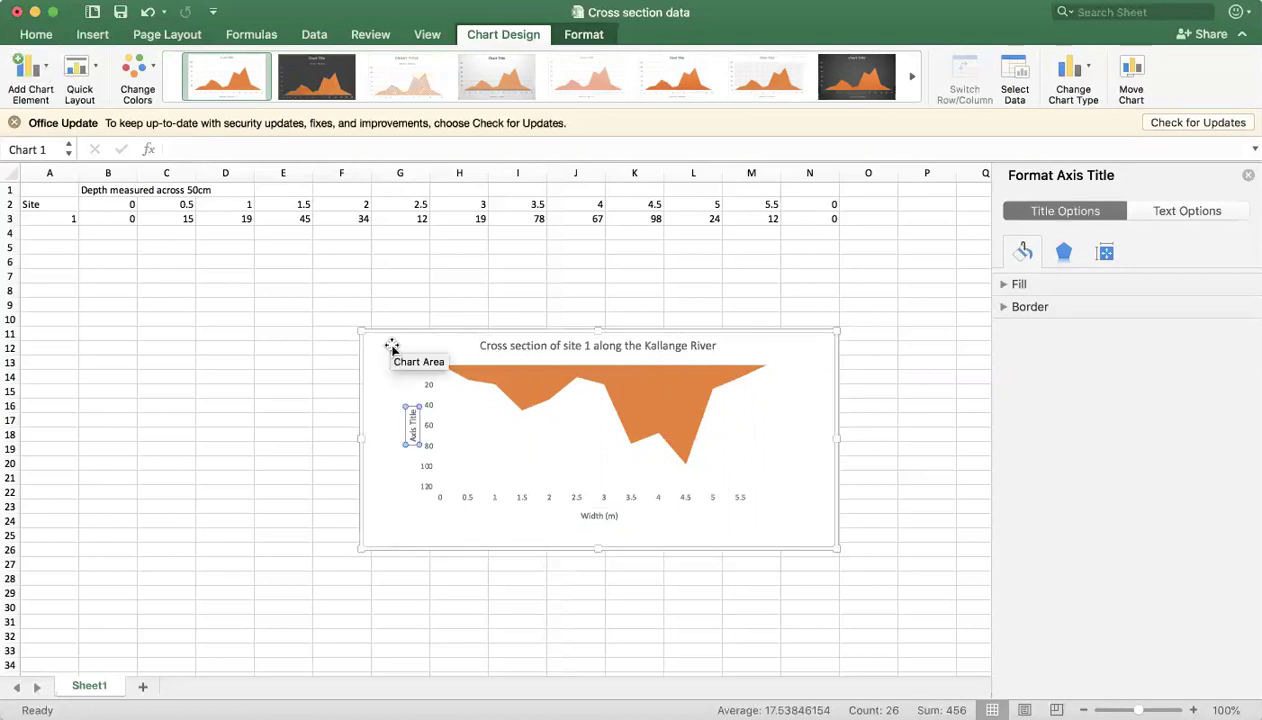
pyautogui.write('Depth')
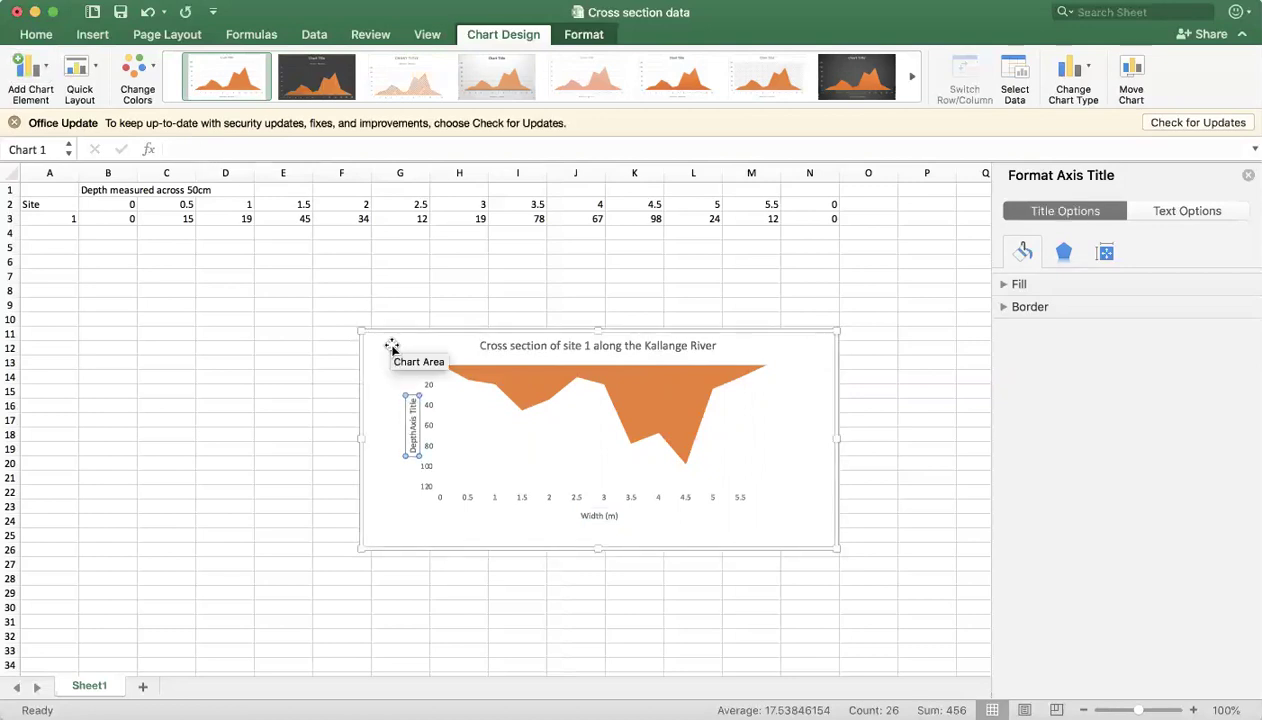
pyautogui.press('BackSpace')
pyautogui.press('BackSpace')
pyautogui.press('BackSpace')
pyautogui.press('BackSpace')
pyautogui.press('BackSpace')
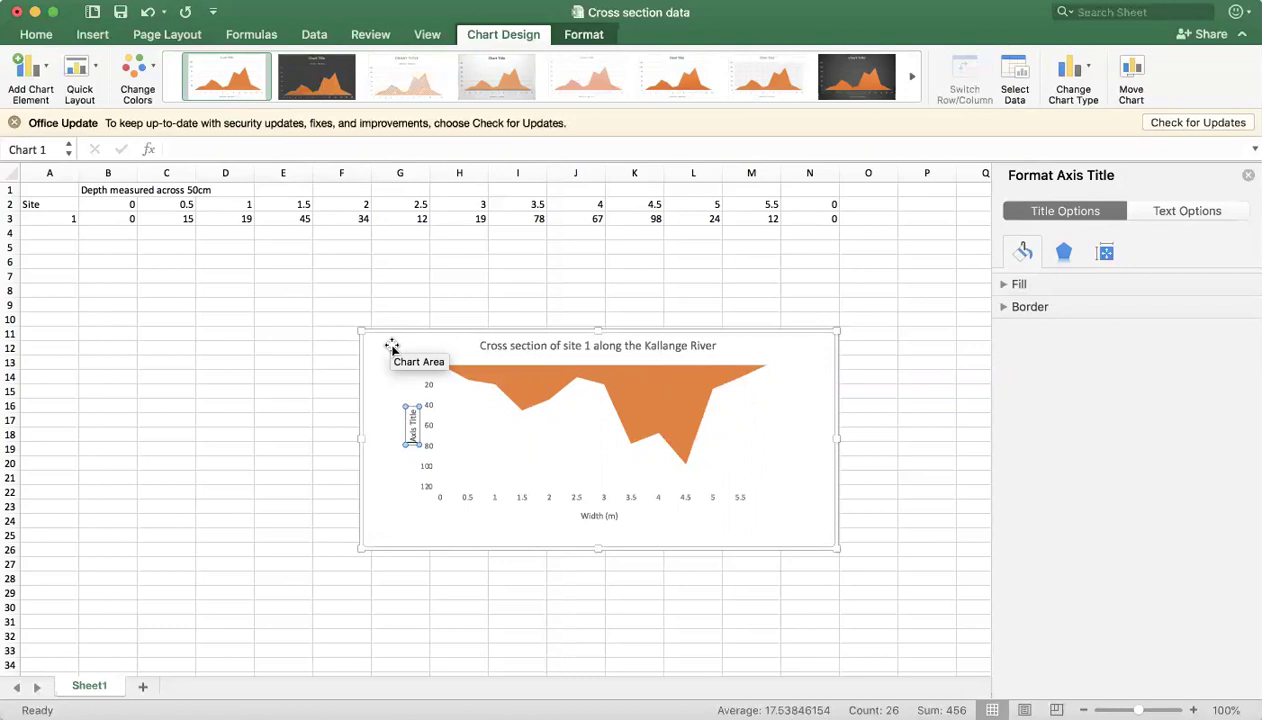
pyautogui.press('Delete')
pyautogui.press('Delete')
pyautogui.press('Delete')
pyautogui.press('Delete')
pyautogui.press('Delete')
pyautogui.press('Delete')
pyautogui.press('Delete')
pyautogui.press('Delete')
pyautogui.press('Delete')
pyautogui.press('Delete')
pyautogui.write('Depth (cm)')
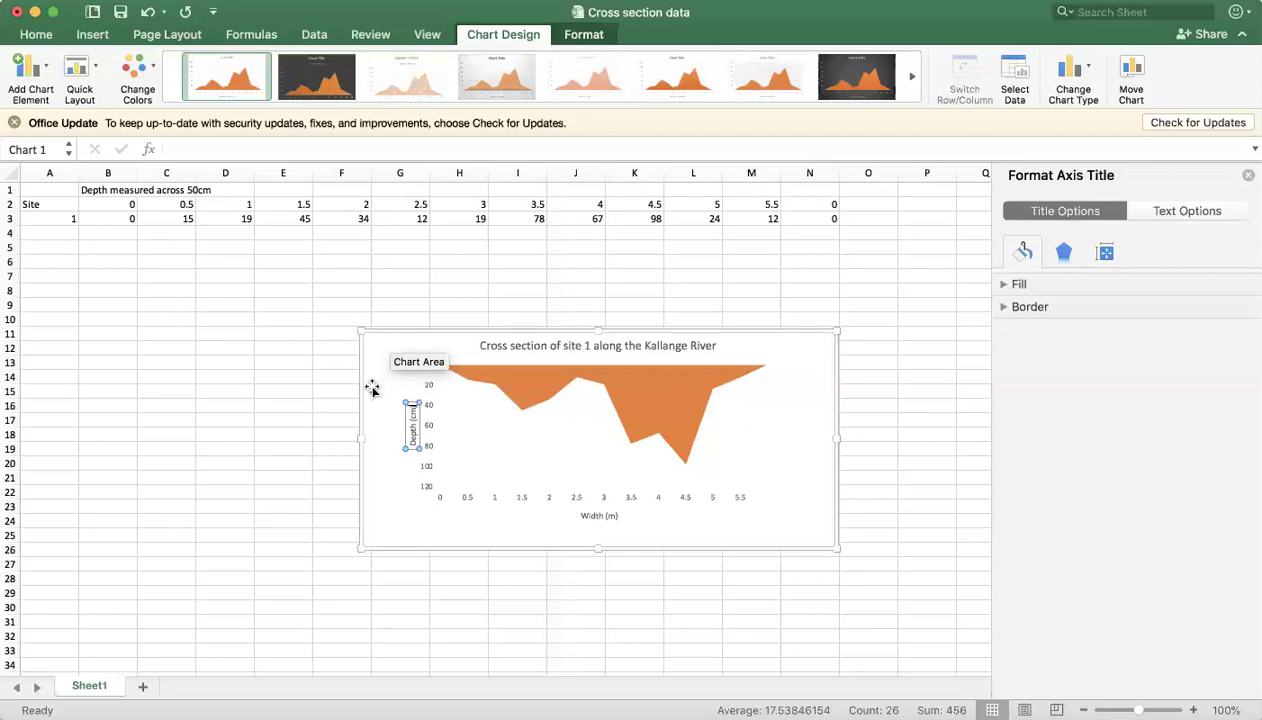
pyautogui.click(324, 470)
# Step: Fill the river area series with a light blue theme colour in place of the default orange
pyautogui.click(535, 398)
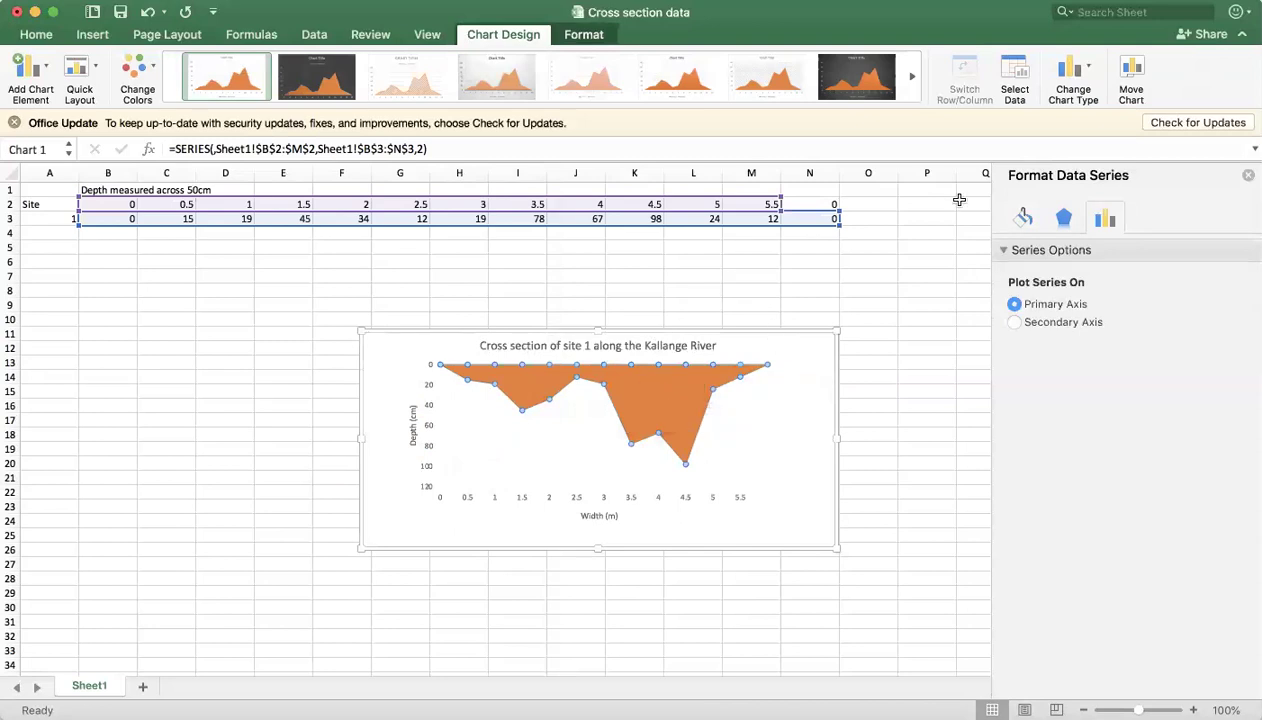
pyautogui.click(1024, 218)
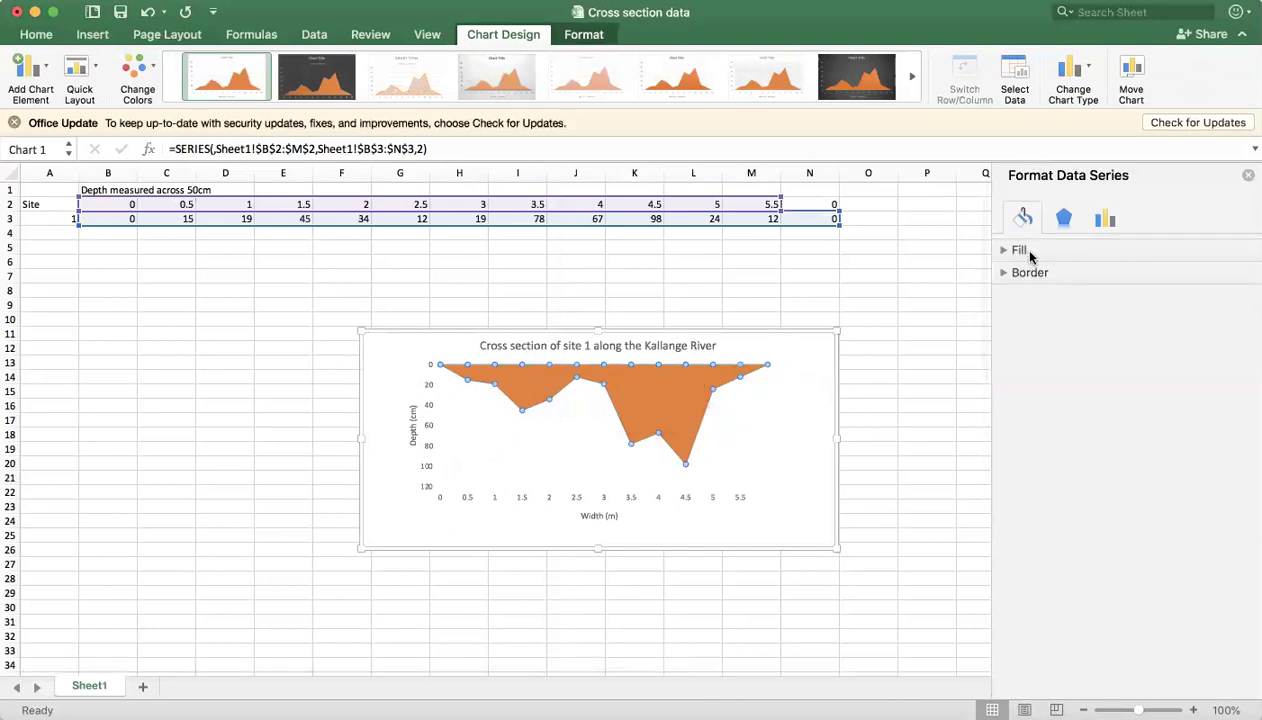
pyautogui.click(1028, 252)
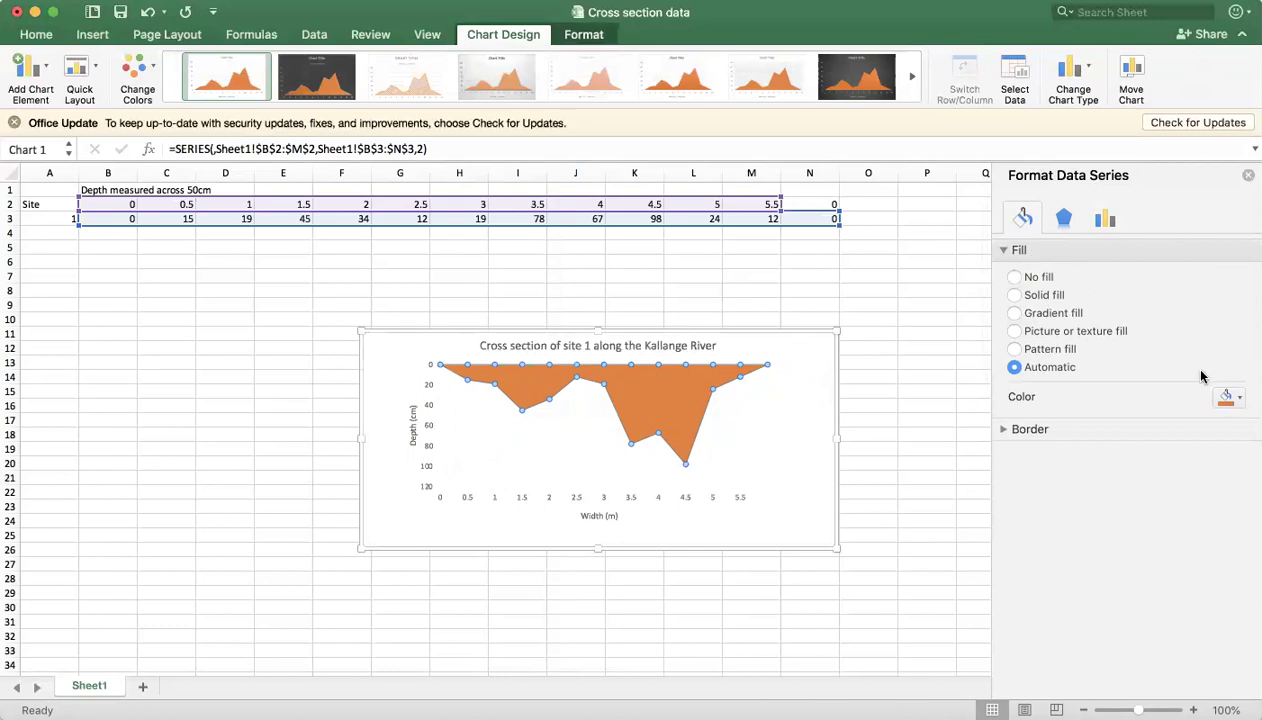
pyautogui.click(1228, 396)
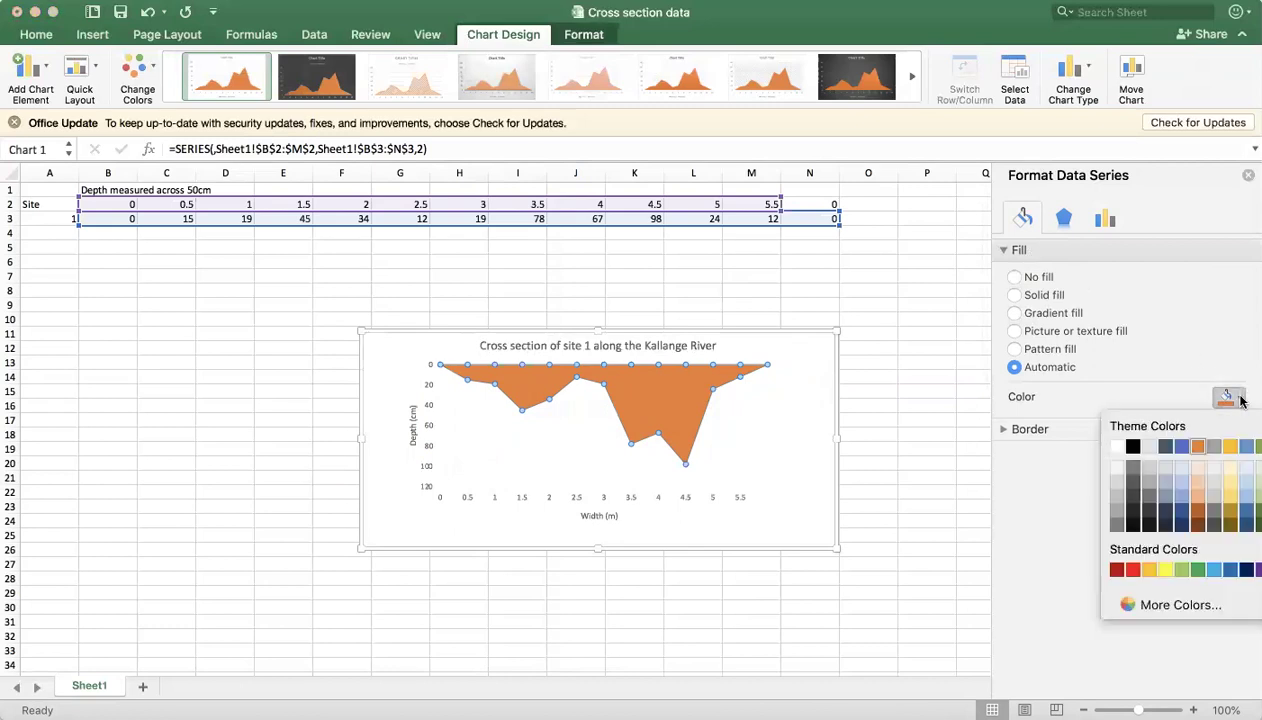
pyautogui.click(1180, 511)
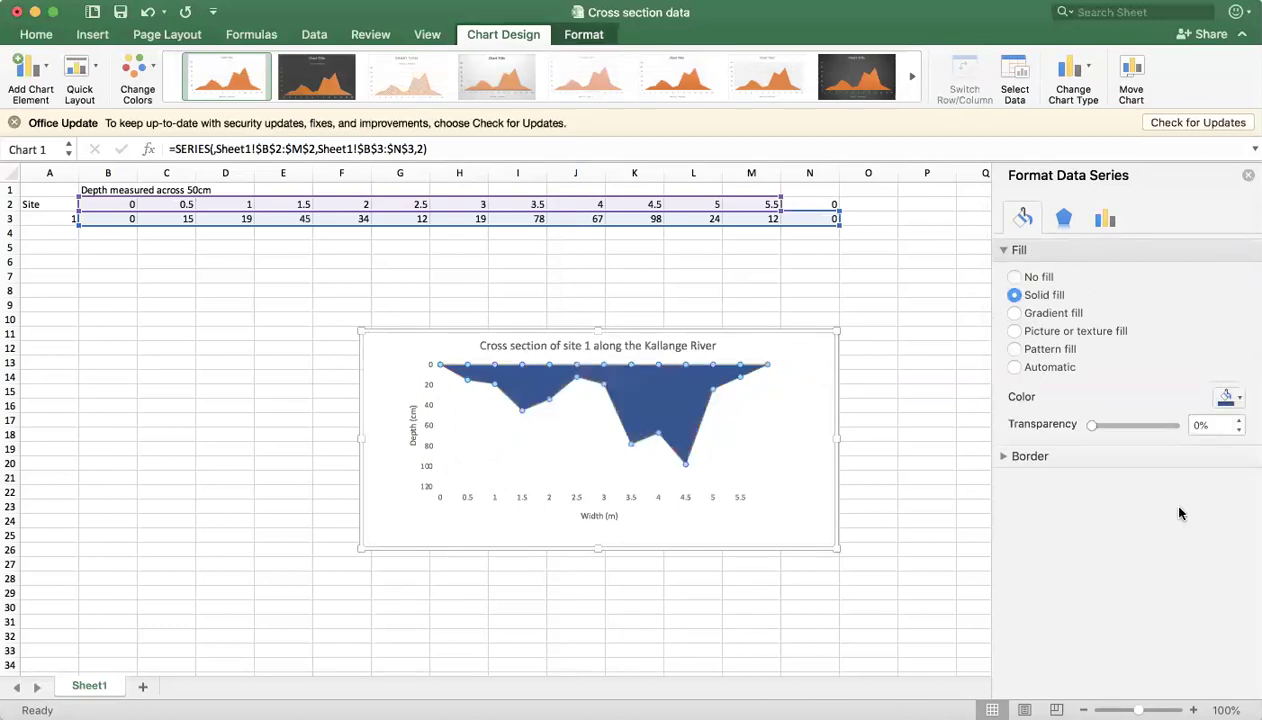
pyautogui.click(1228, 396)
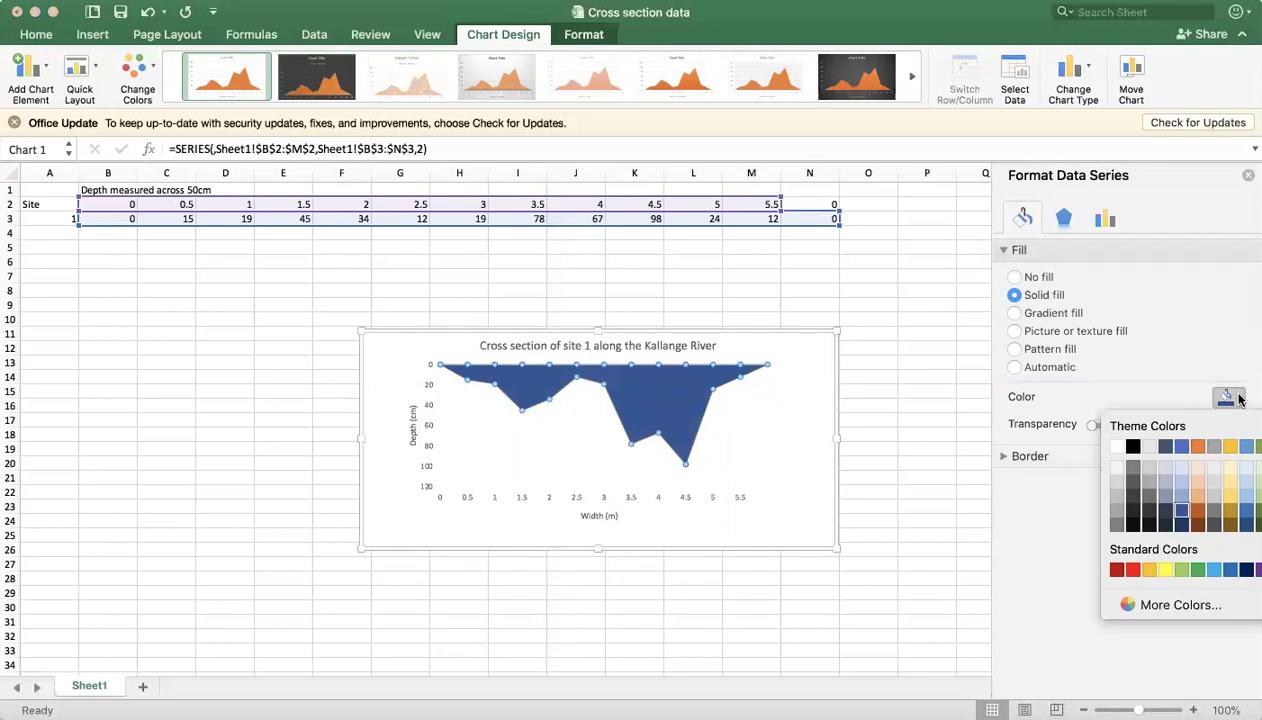
pyautogui.click(1180, 446)
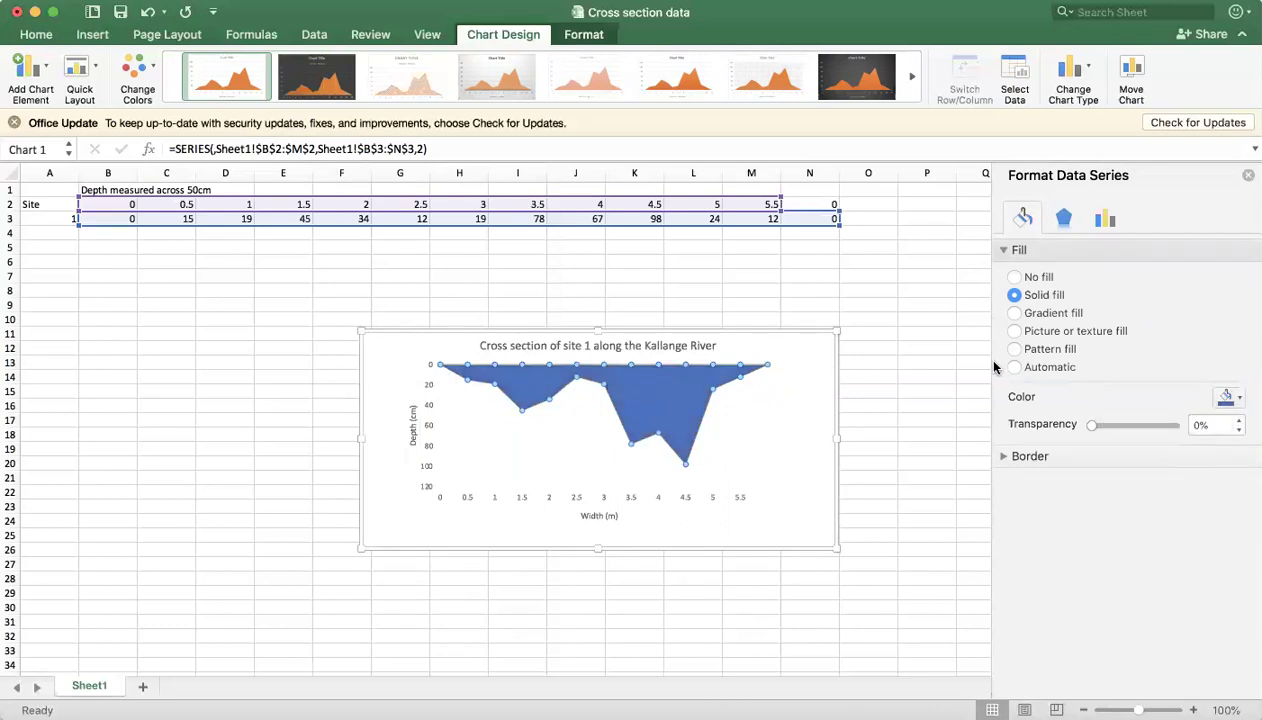
# Step: Give the plot area a pattern fill after trying solid, gradient and texture fills
pyautogui.click(565, 457)
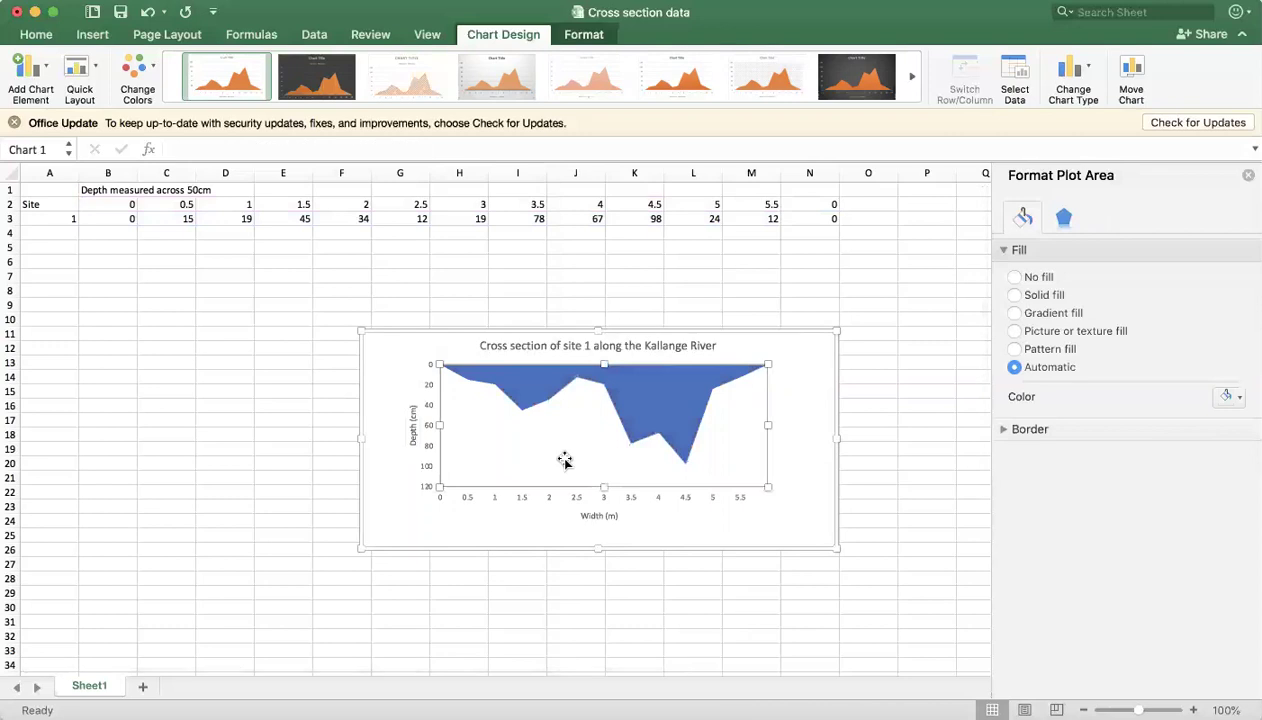
pyautogui.click(1015, 296)
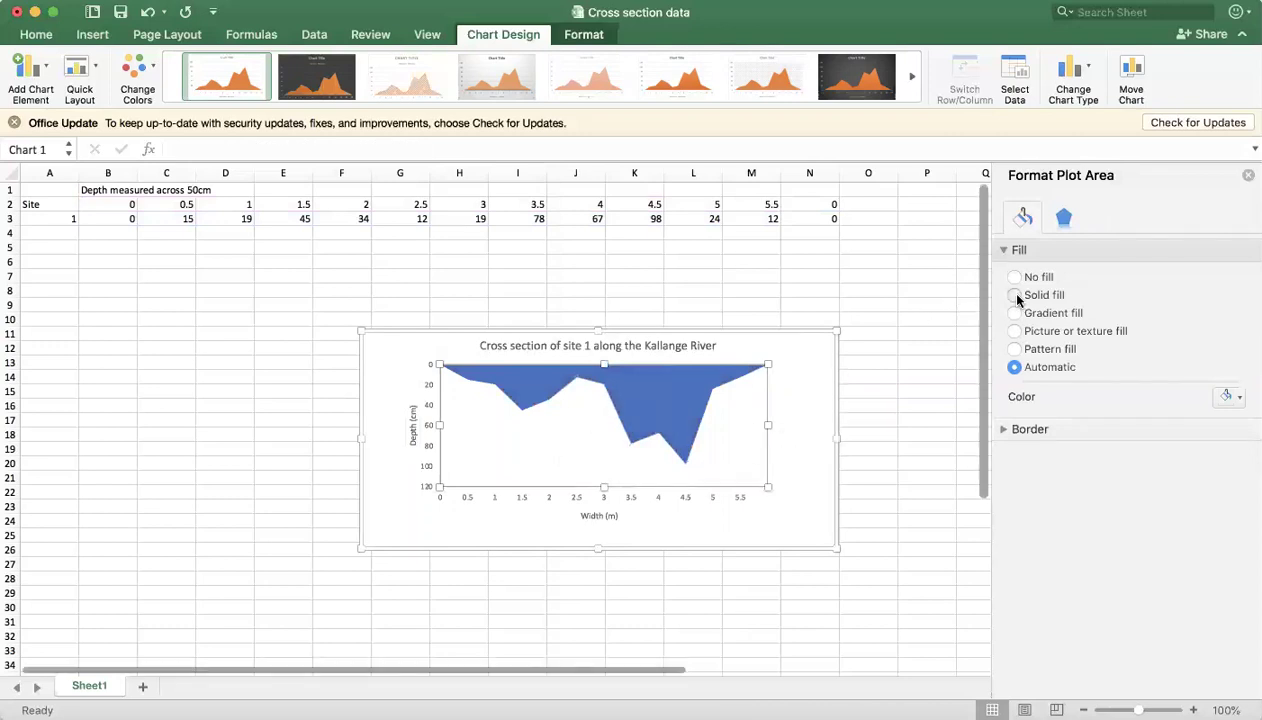
pyautogui.click(1015, 314)
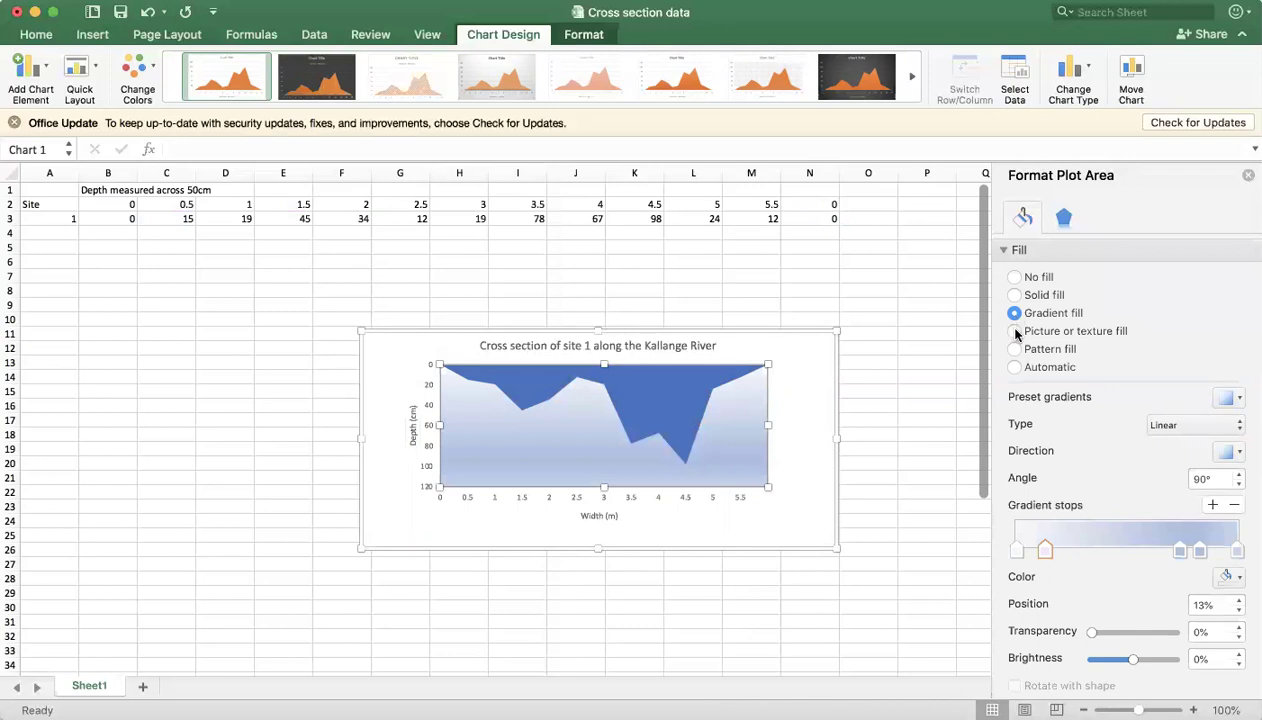
pyautogui.click(1015, 332)
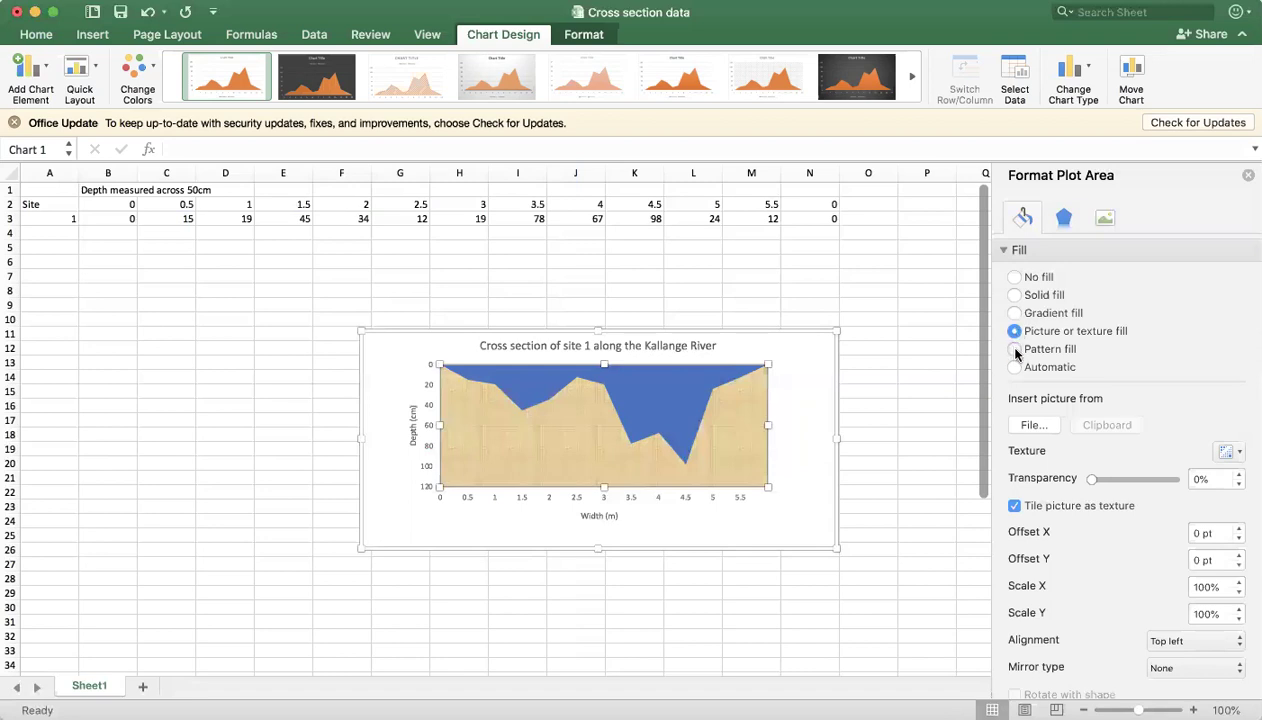
pyautogui.click(1015, 350)
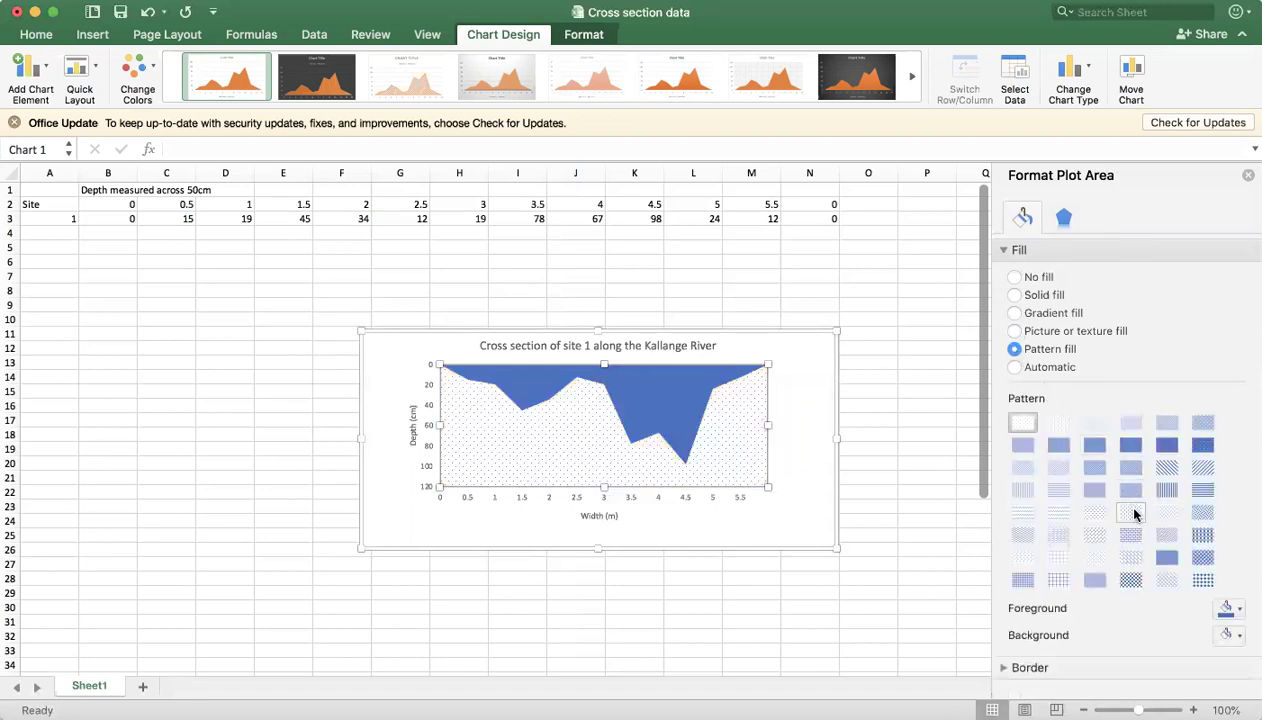
# Step: Use a dense dotted pattern with a brown foreground colour for the plot area
pyautogui.click(1238, 612)
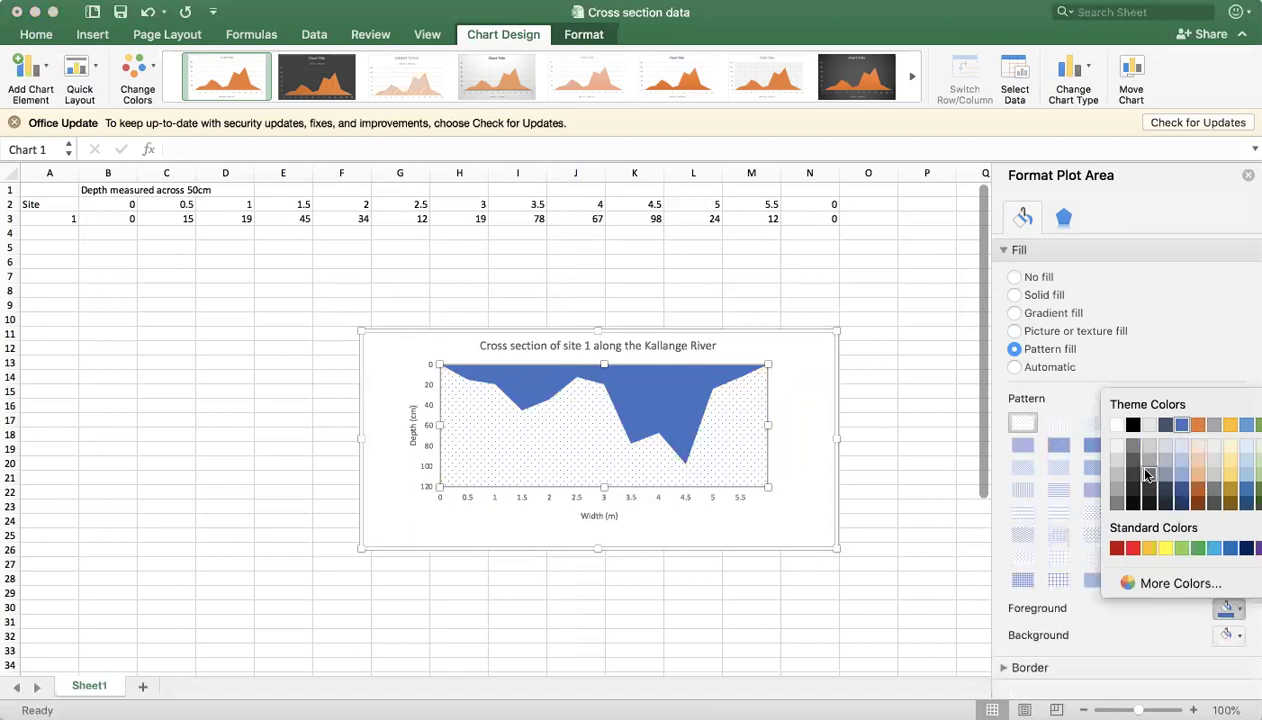
pyautogui.click(1145, 468)
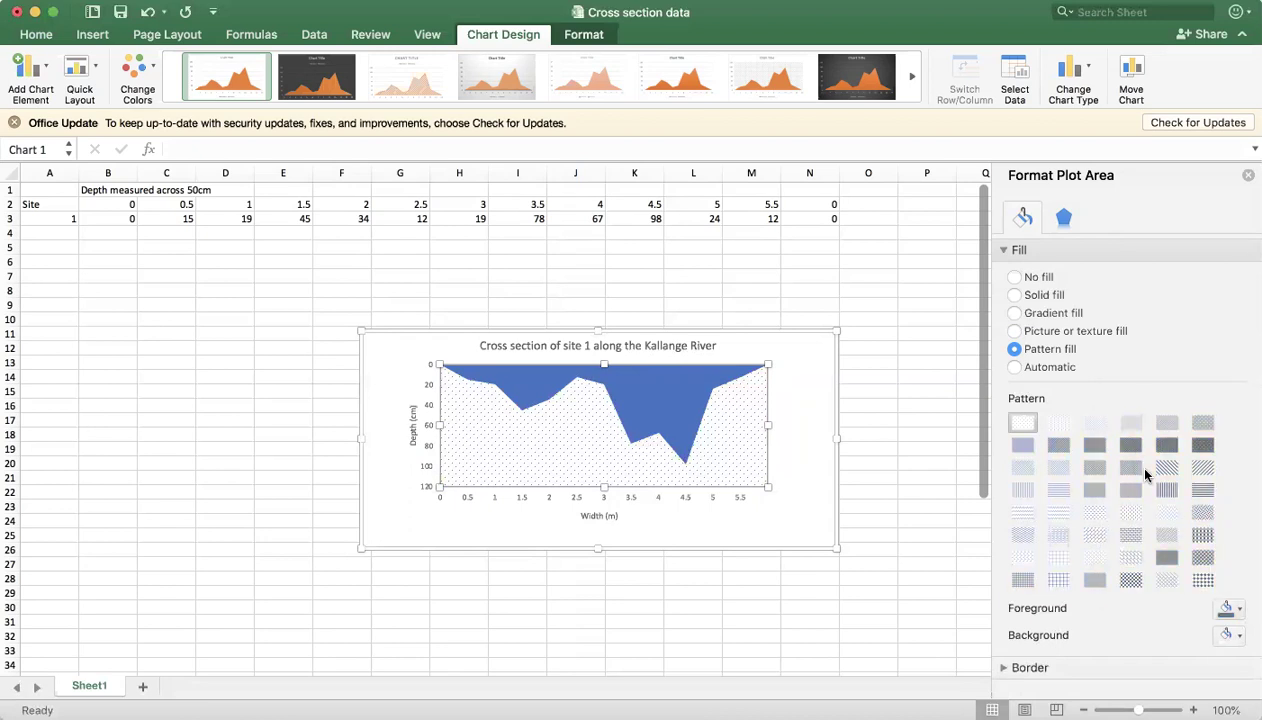
pyautogui.click(1092, 446)
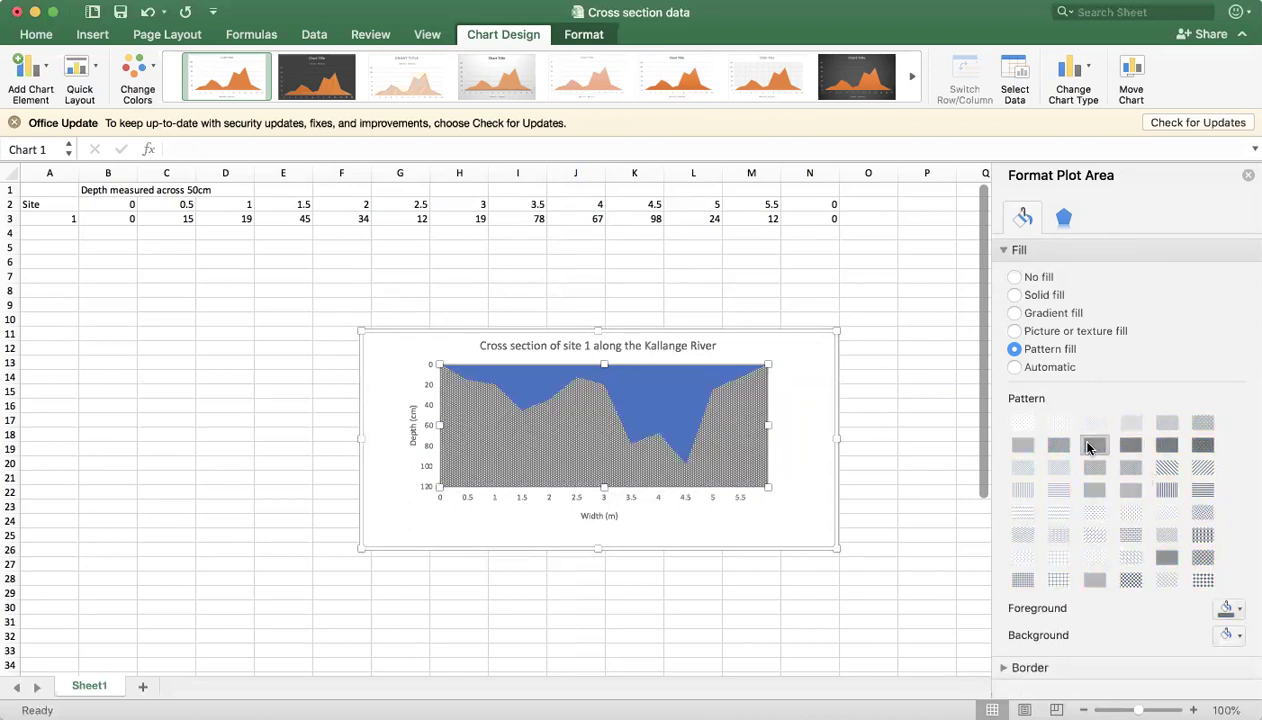
pyautogui.click(1229, 608)
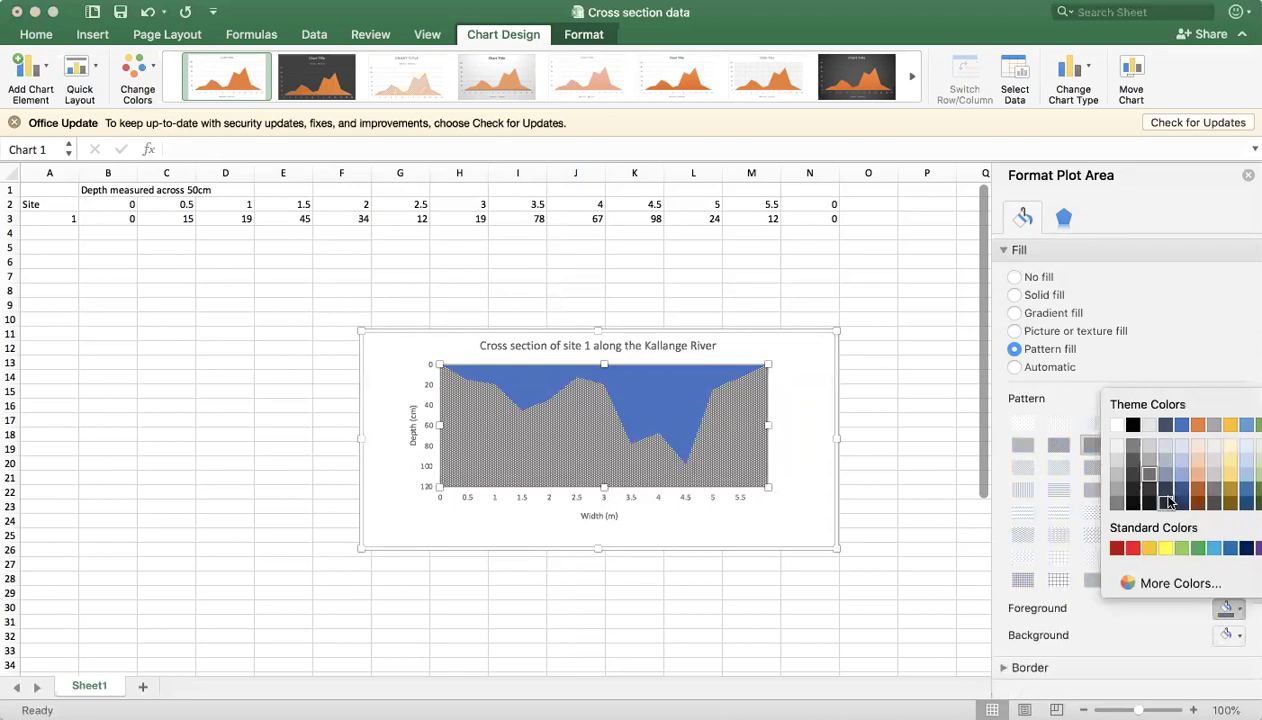
pyautogui.click(1222, 505)
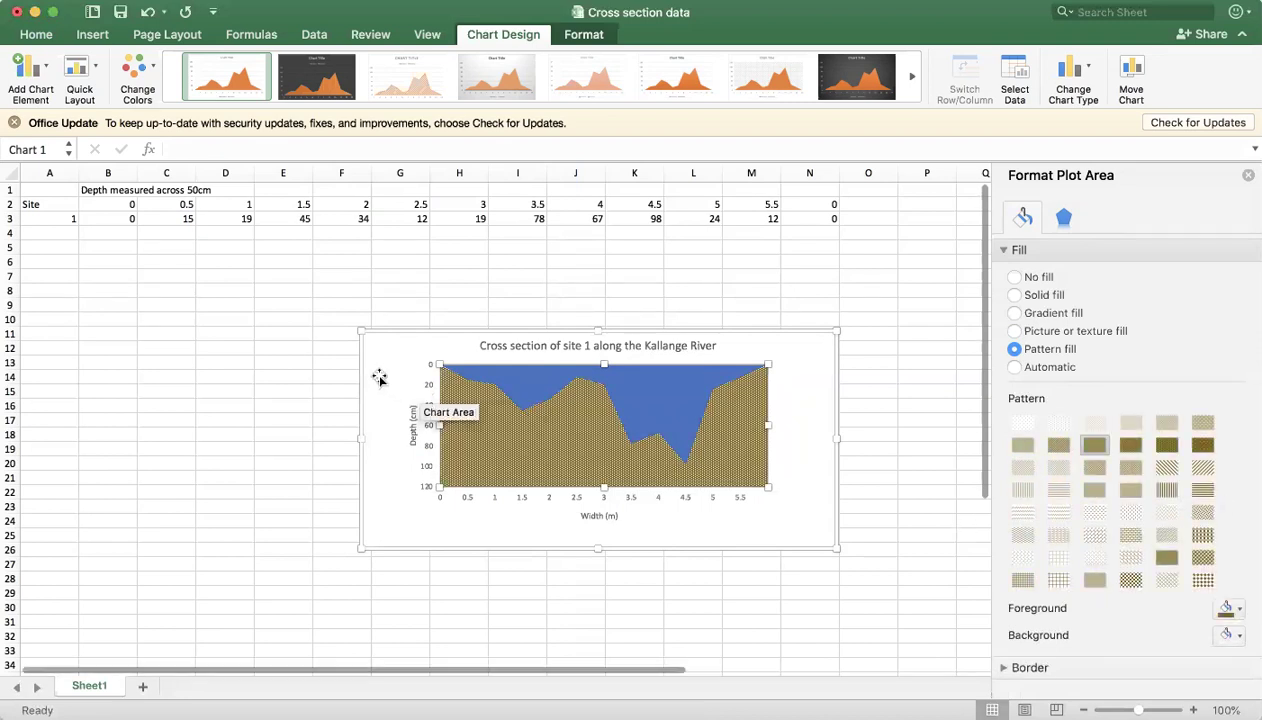
pyautogui.click(262, 366)
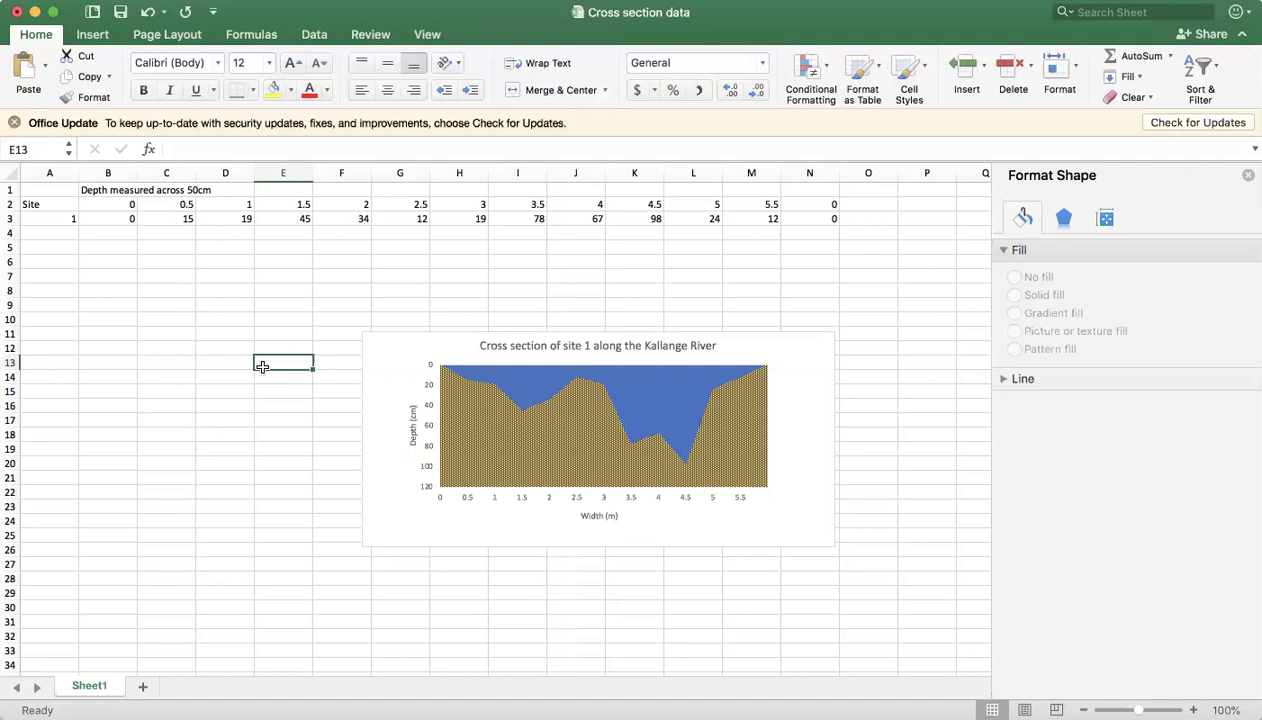
pyautogui.click(665, 345)
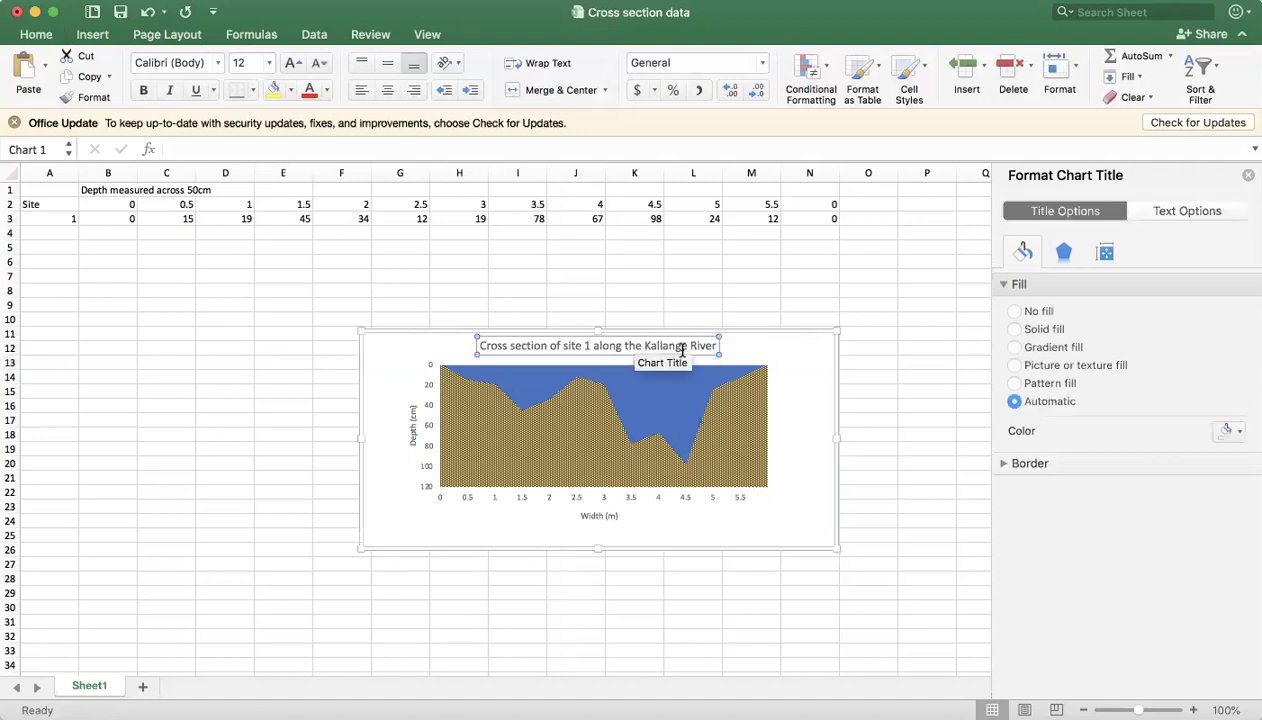
pyautogui.click(685, 346)
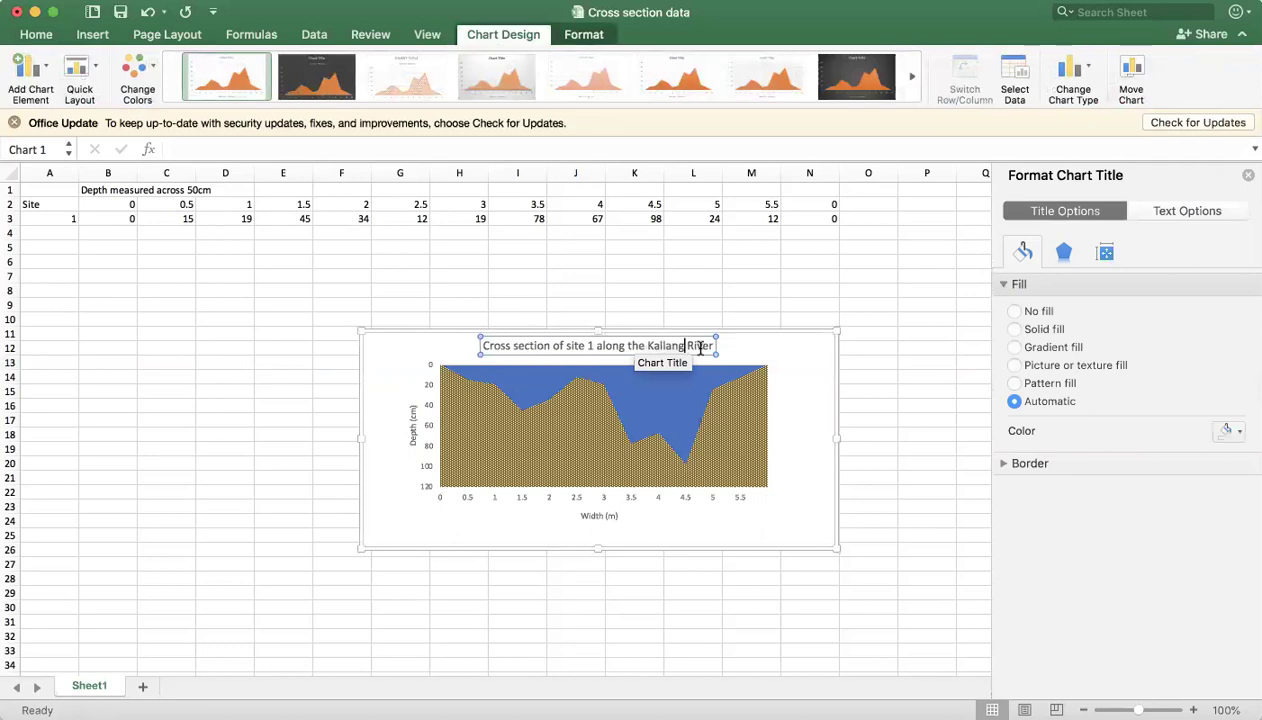
pyautogui.click(298, 347)
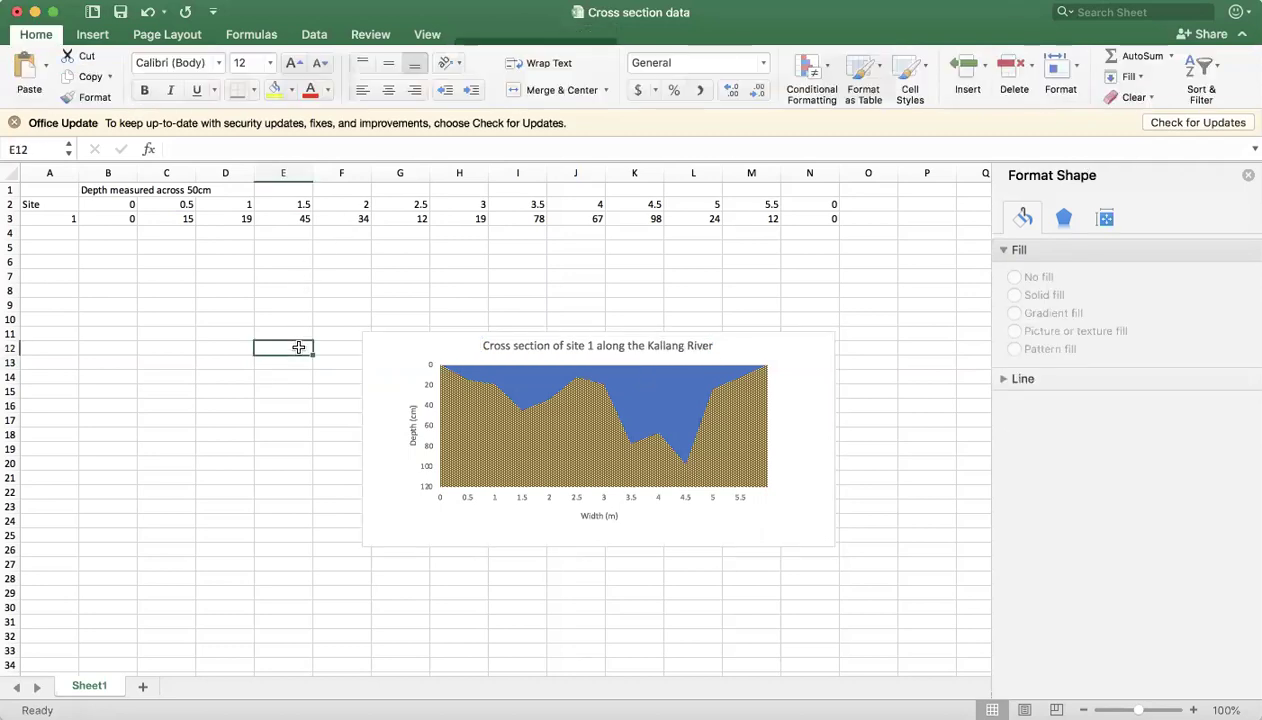